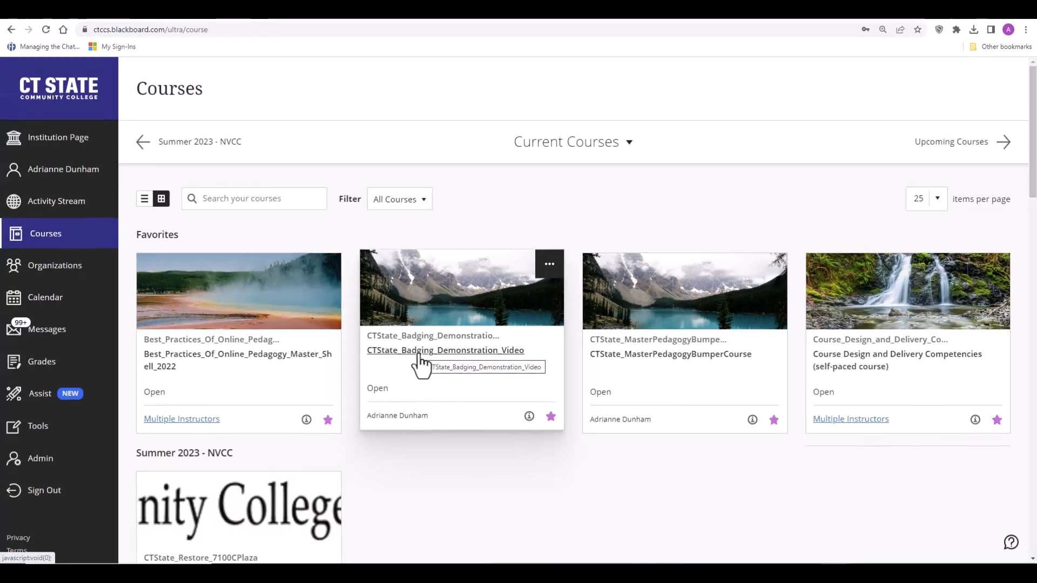
# In the CTState_Badging_Demonstration_Video course, add a content area named Syllabus to the course menu and make it available to users
pyautogui.click(367, 381)
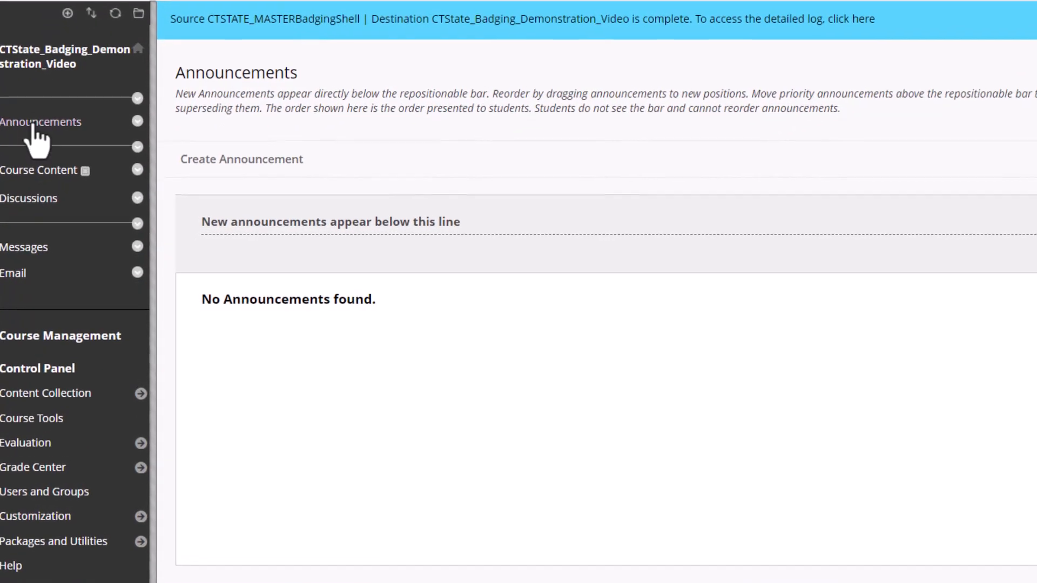
pyautogui.click(68, 13)
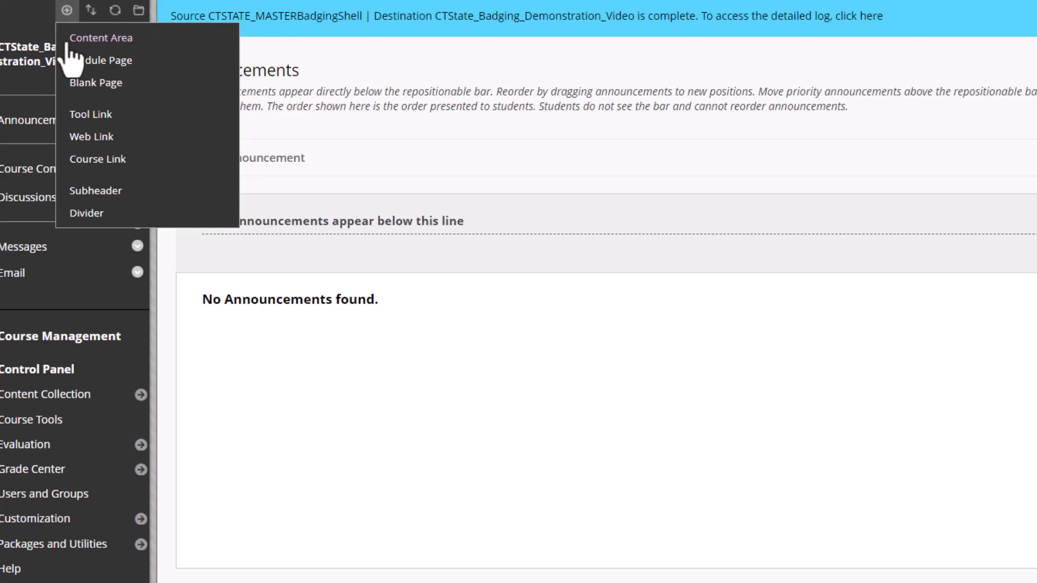
pyautogui.click(101, 39)
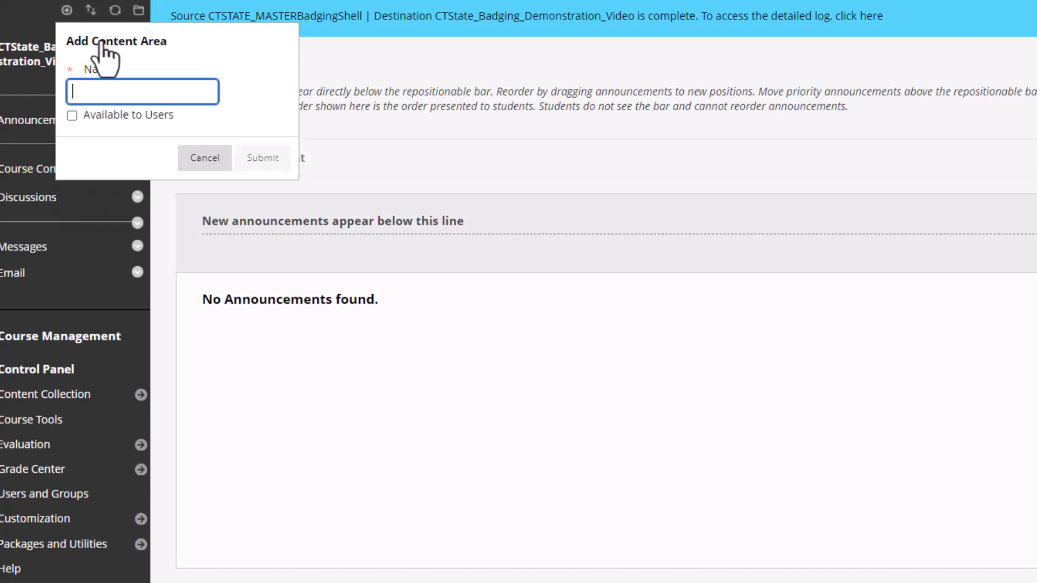
pyautogui.write('Sylla')
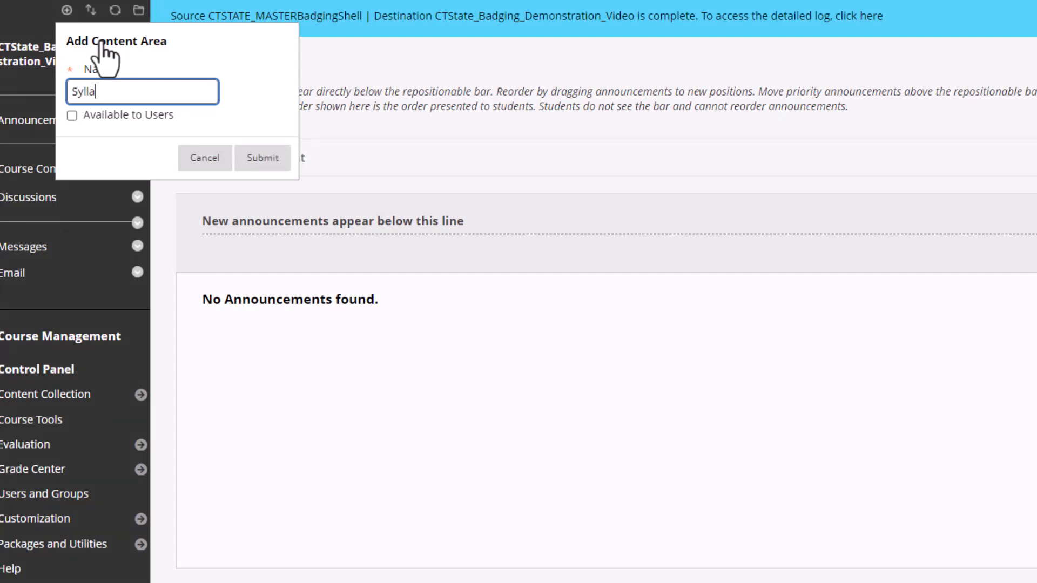
pyautogui.write('bus')
pyautogui.click(72, 116)
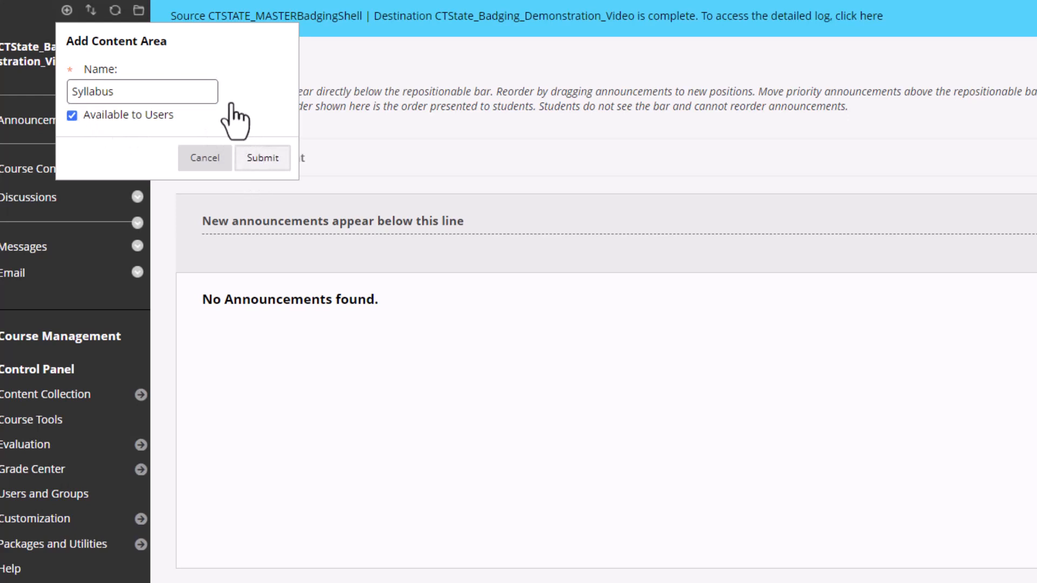
pyautogui.click(252, 159)
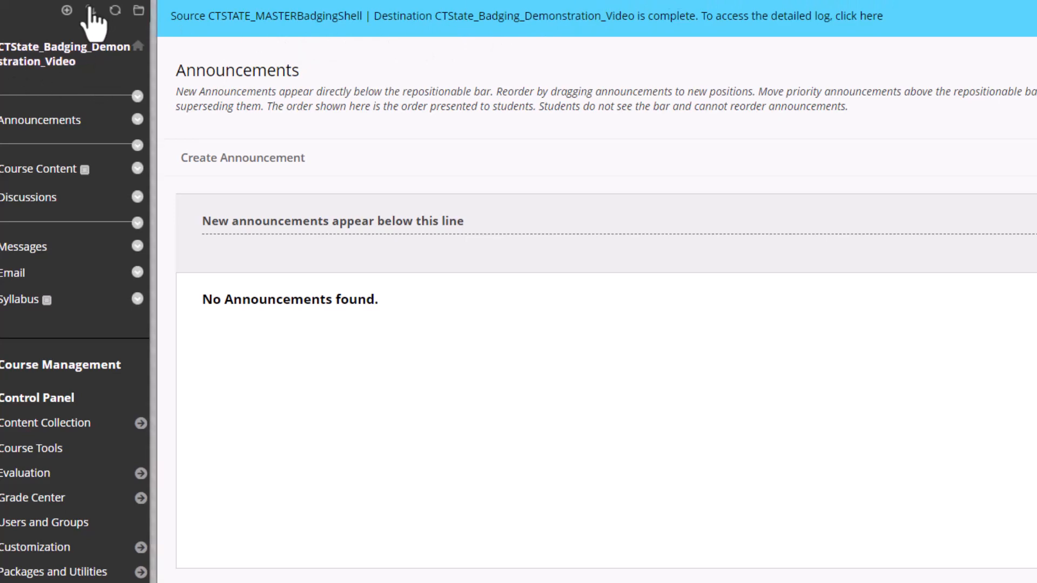
# Turn Edit Mode off to examine the course menu without editing controls, and turn it back on
pyautogui.click(66, 10)
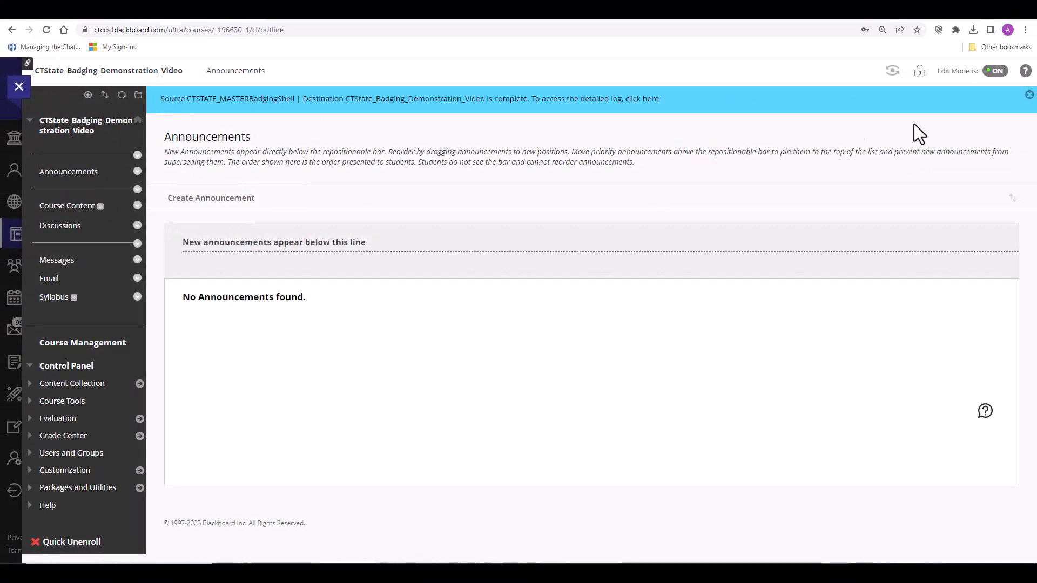
pyautogui.click(997, 73)
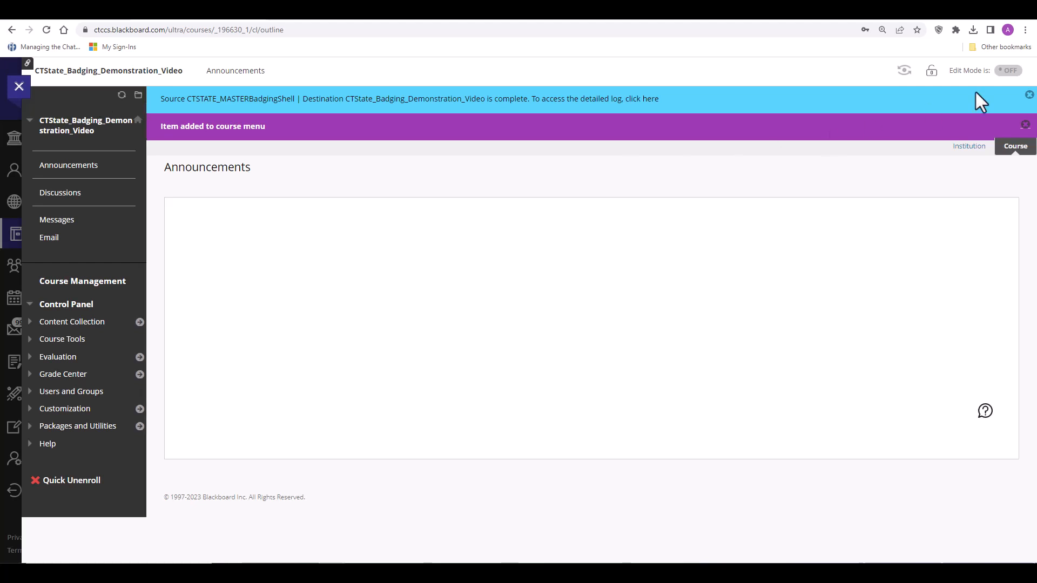
pyautogui.click(1008, 74)
# Add a tool link named My Grades, with type My Grades, to the course menu and make it available to users
pyautogui.click(88, 94)
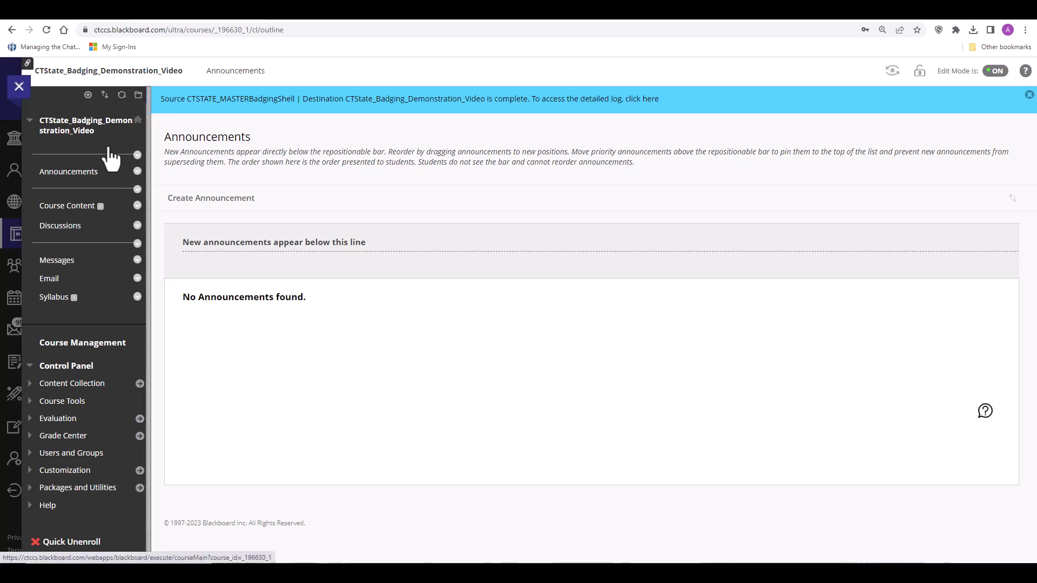
pyautogui.click(88, 96)
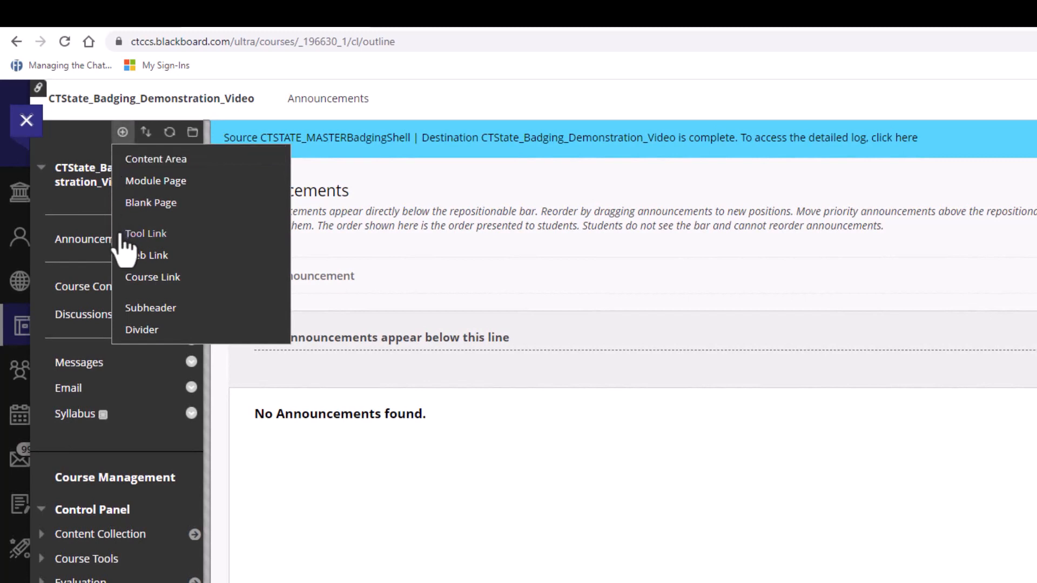
pyautogui.click(176, 235)
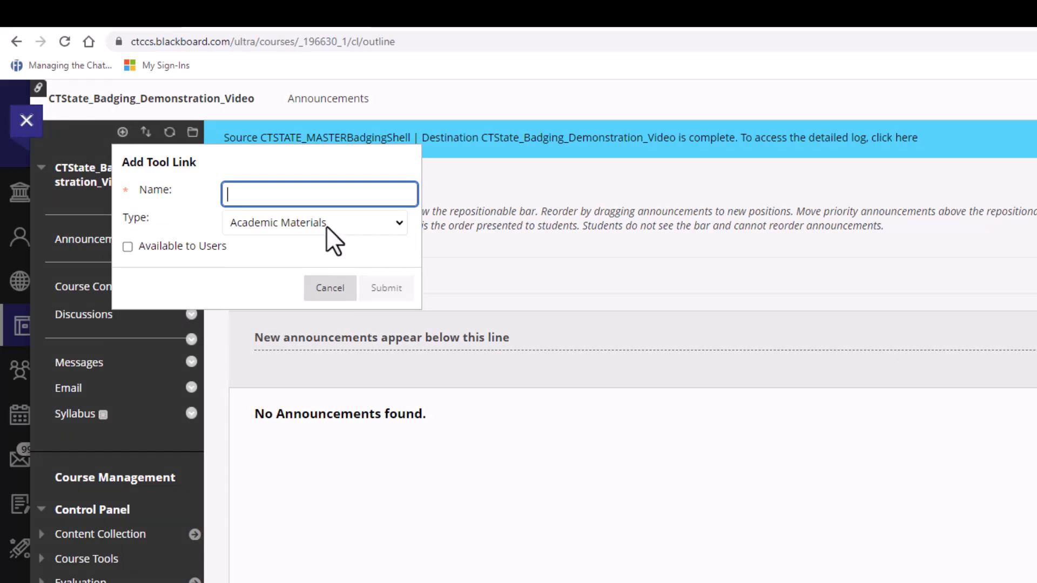
pyautogui.click(360, 225)
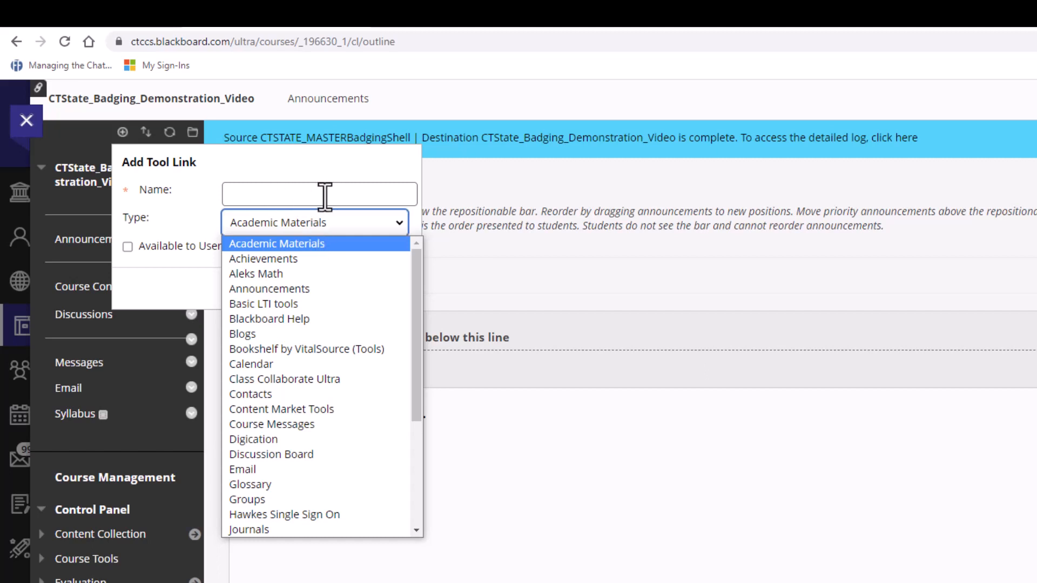
pyautogui.click(210, 221)
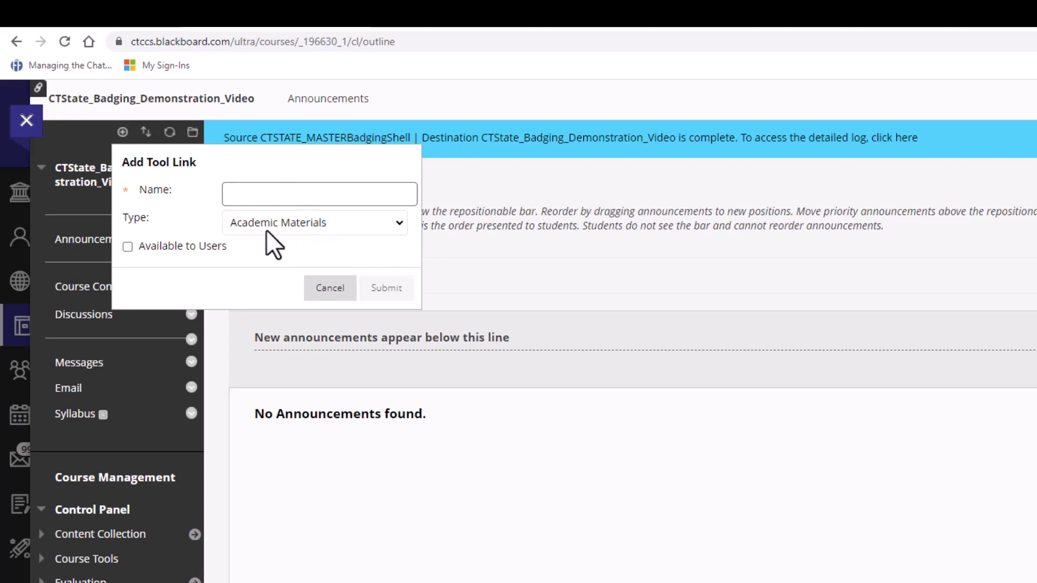
pyautogui.click(319, 227)
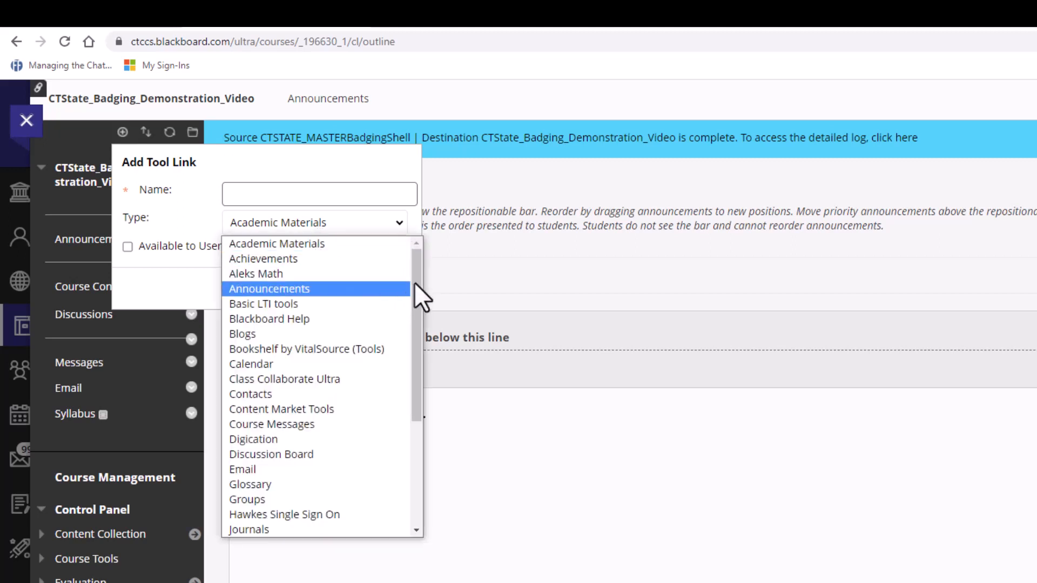
pyautogui.moveTo(414, 283); pyautogui.dragTo(403, 396)
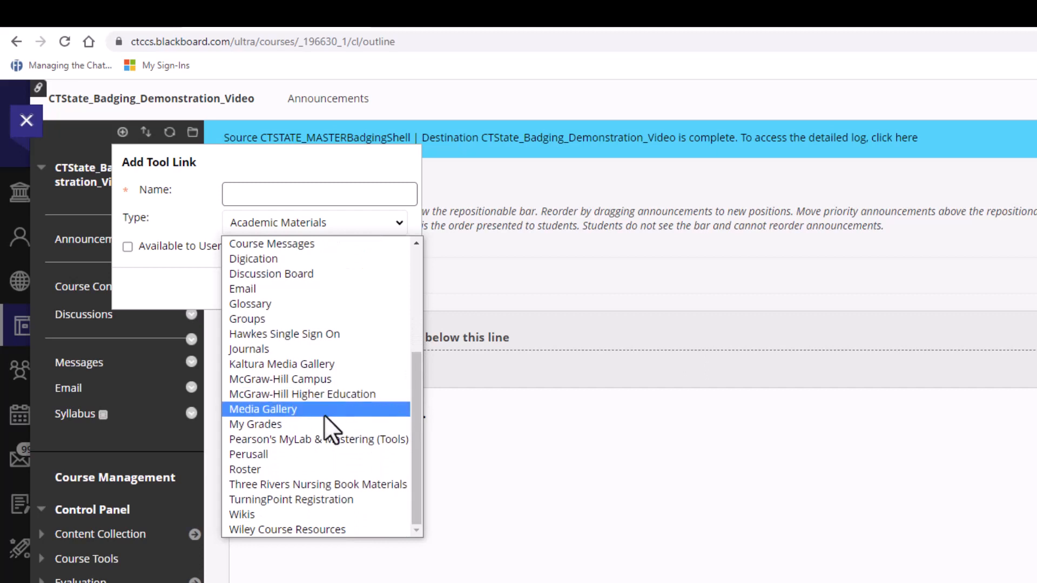
pyautogui.click(297, 426)
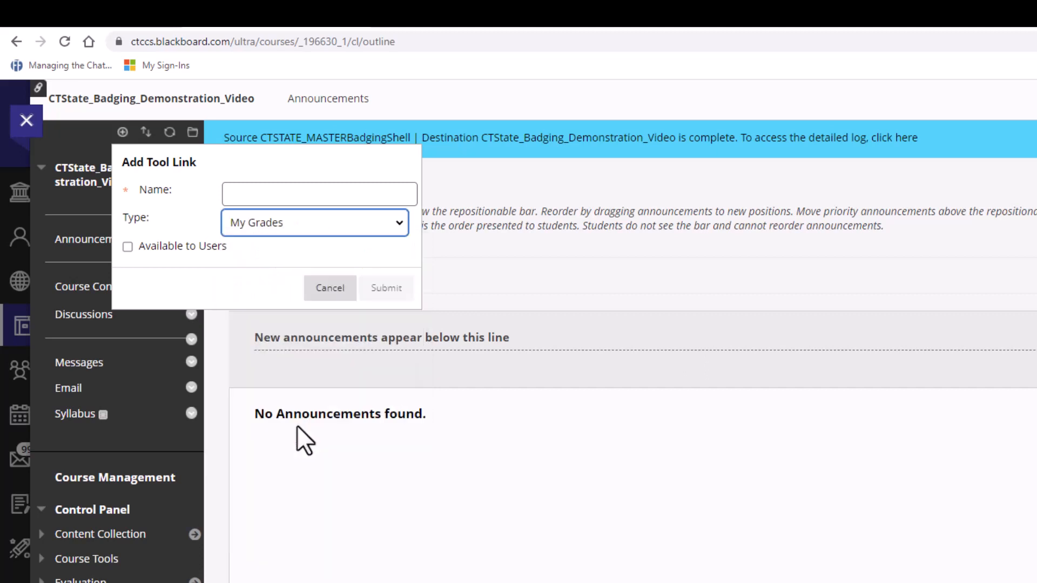
pyautogui.click(260, 193)
pyautogui.write('My Grades')
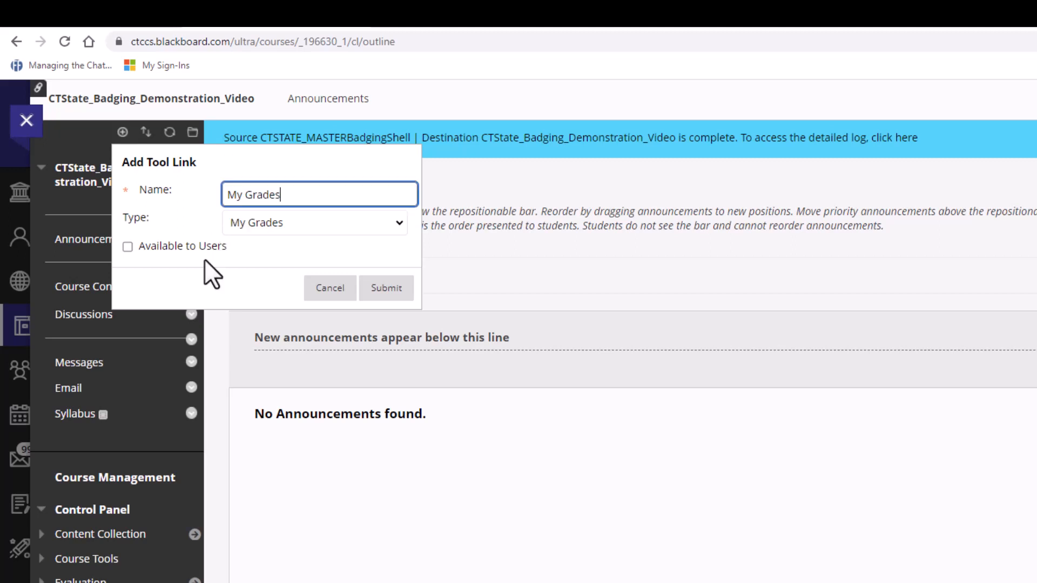
pyautogui.click(128, 247)
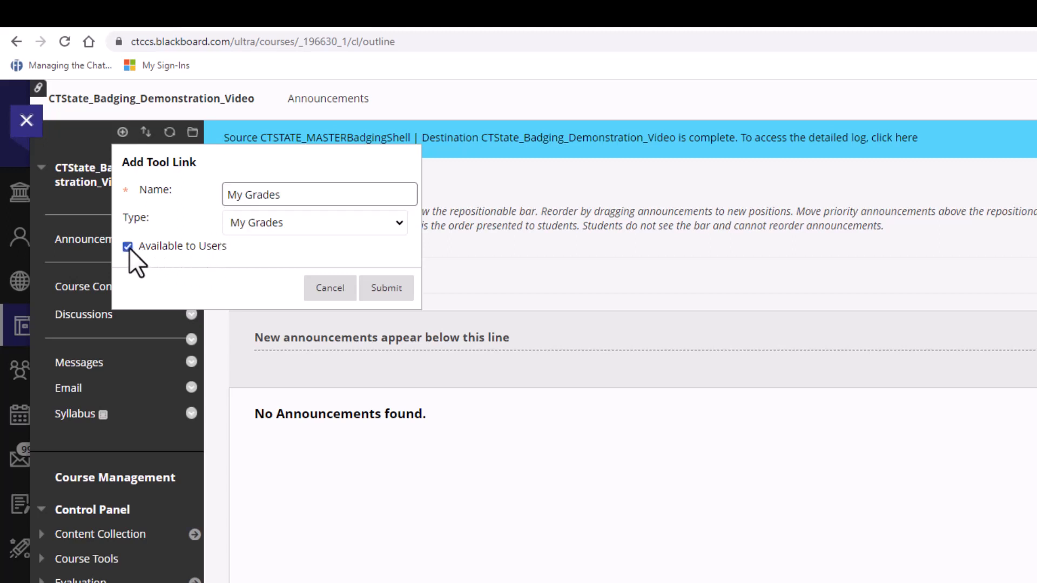
pyautogui.click(386, 290)
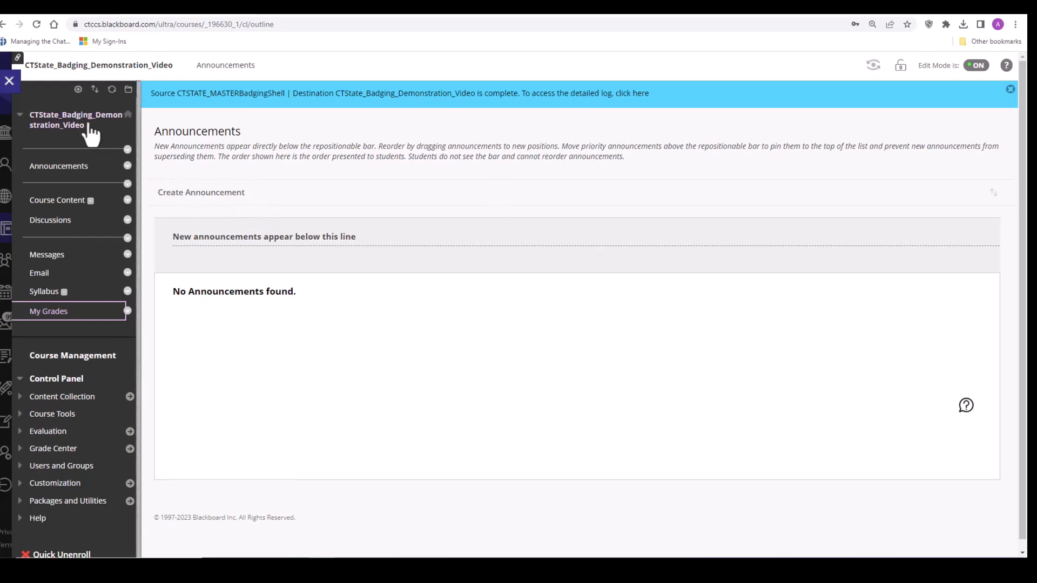
# Add a tool link named Journals, with type Journals, to the course menu and make it available to users
pyautogui.click(78, 90)
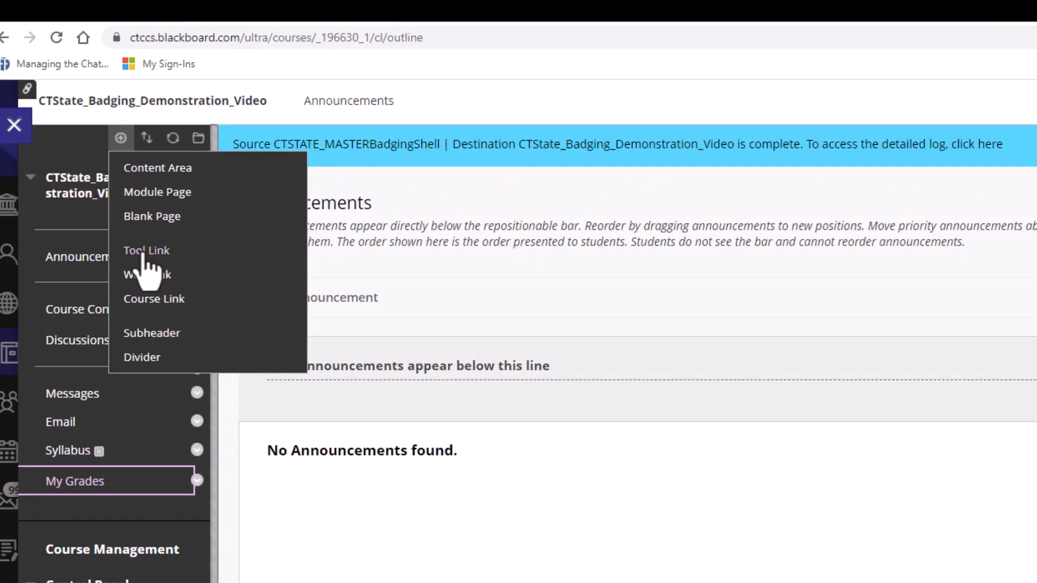
pyautogui.click(186, 253)
pyautogui.click(313, 246)
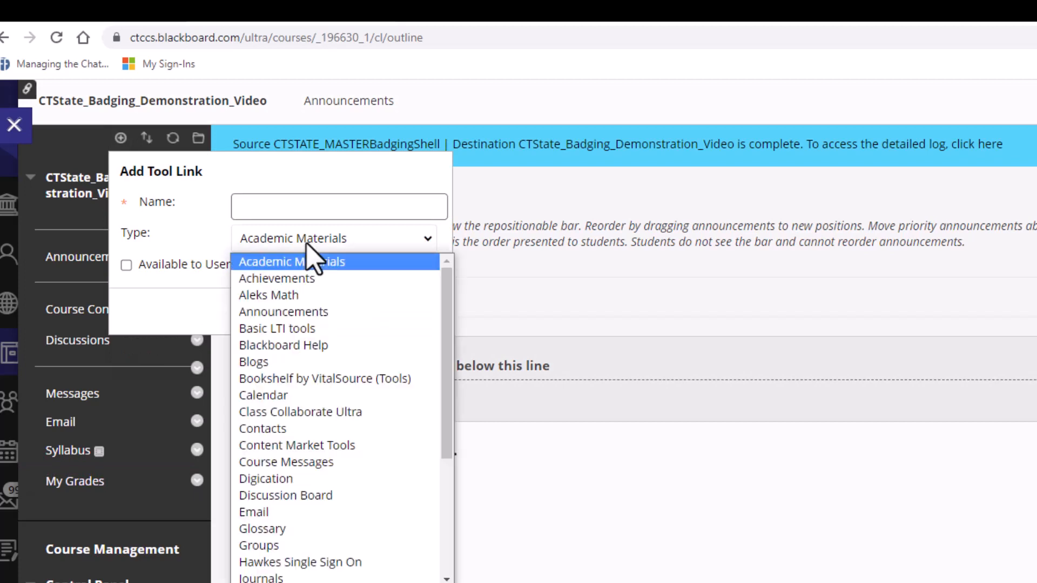
pyautogui.click(292, 580)
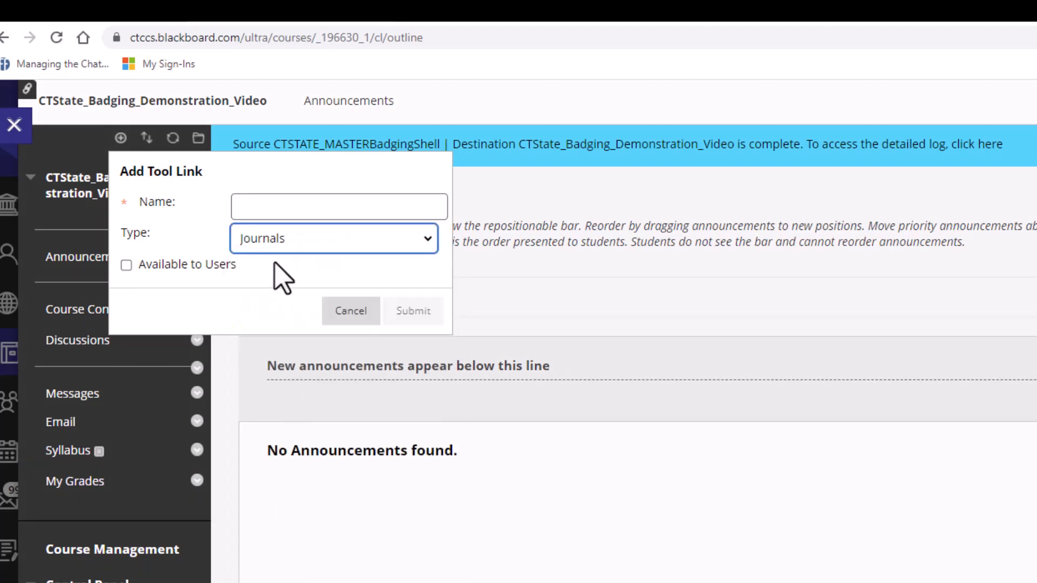
pyautogui.click(294, 210)
pyautogui.write('Journals')
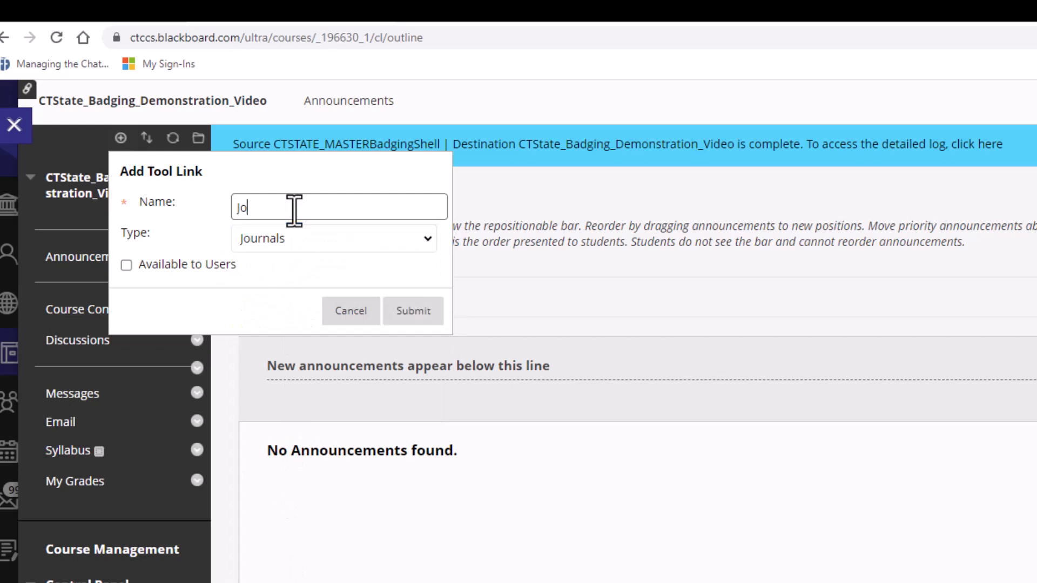
pyautogui.click(127, 267)
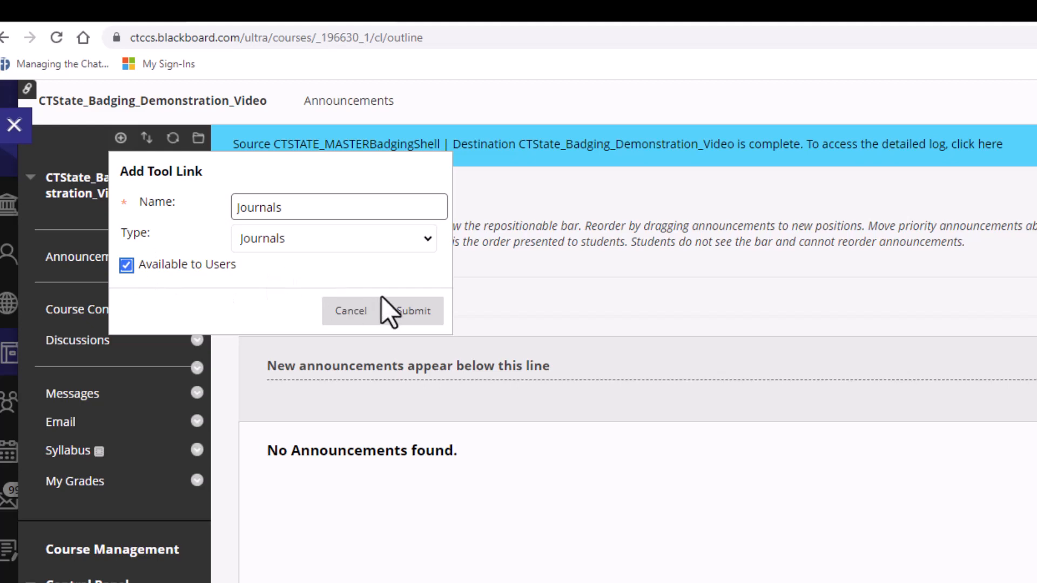
pyautogui.click(420, 315)
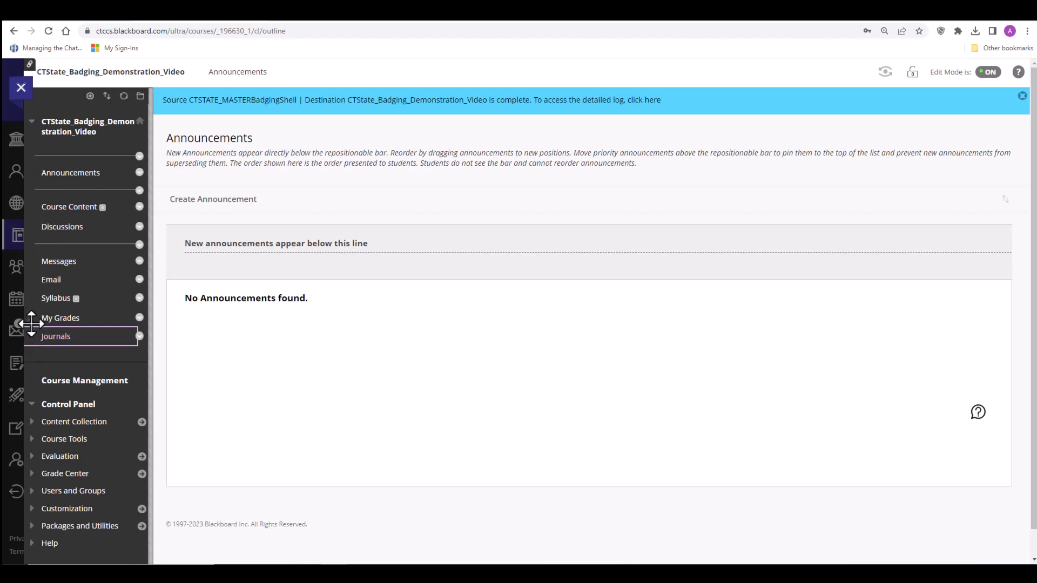
# Reorder the course menu so Syllabus sits directly below Announcements and My Grades sits above Email
pyautogui.moveTo(31, 298); pyautogui.dragTo(39, 179)
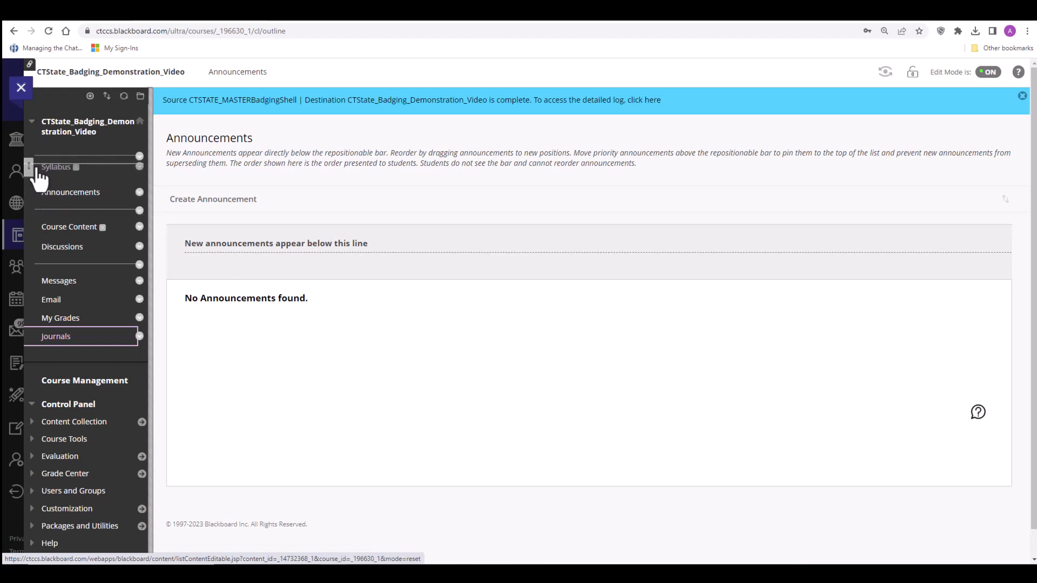
pyautogui.moveTo(39, 178)
pyautogui.mouseDown()
pyautogui.moveTo(37, 211)
pyautogui.moveTo(34, 166)
pyautogui.moveTo(33, 195)
pyautogui.mouseUp()
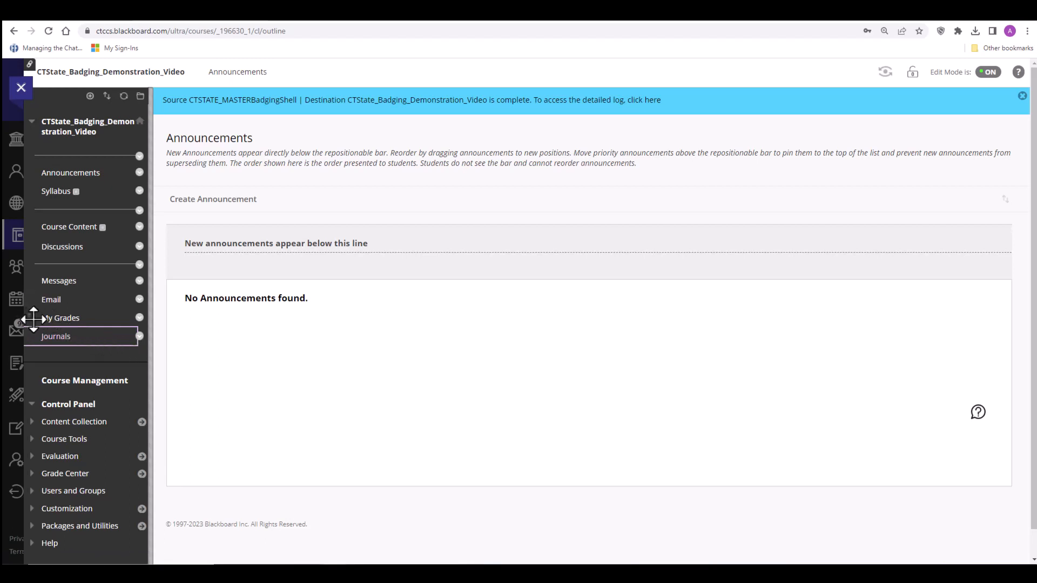
pyautogui.moveTo(33, 319); pyautogui.dragTo(32, 294)
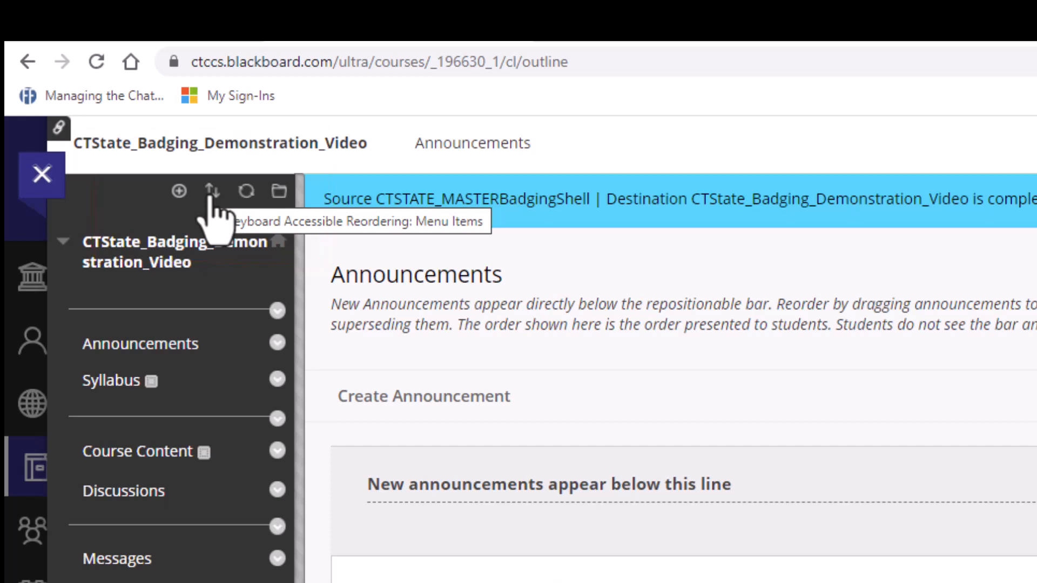
# Use the keyboard-accessible menu item reordering to move Syllabus up and back down one place, and submit the order
pyautogui.click(212, 193)
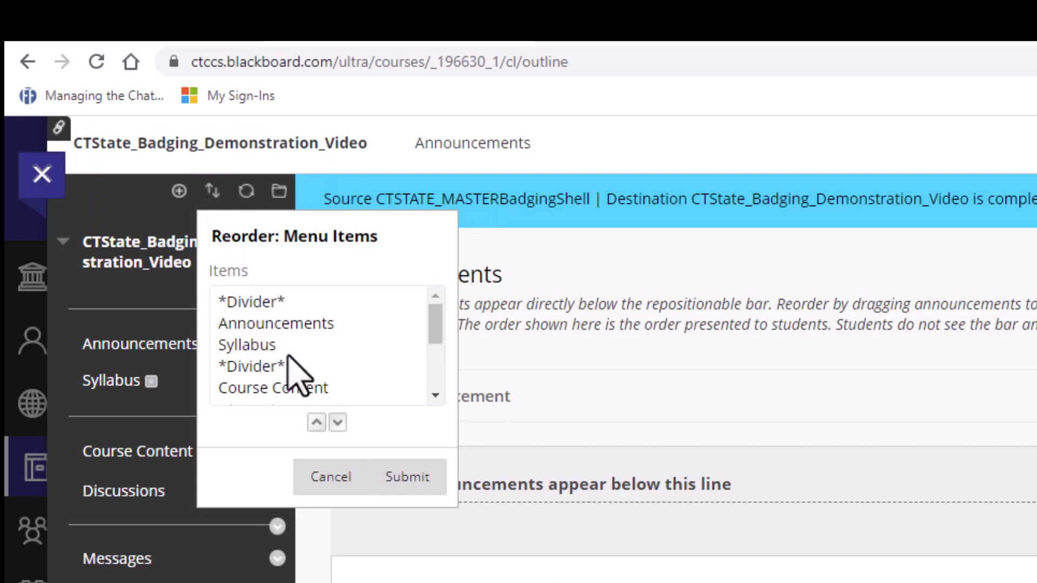
pyautogui.click(248, 345)
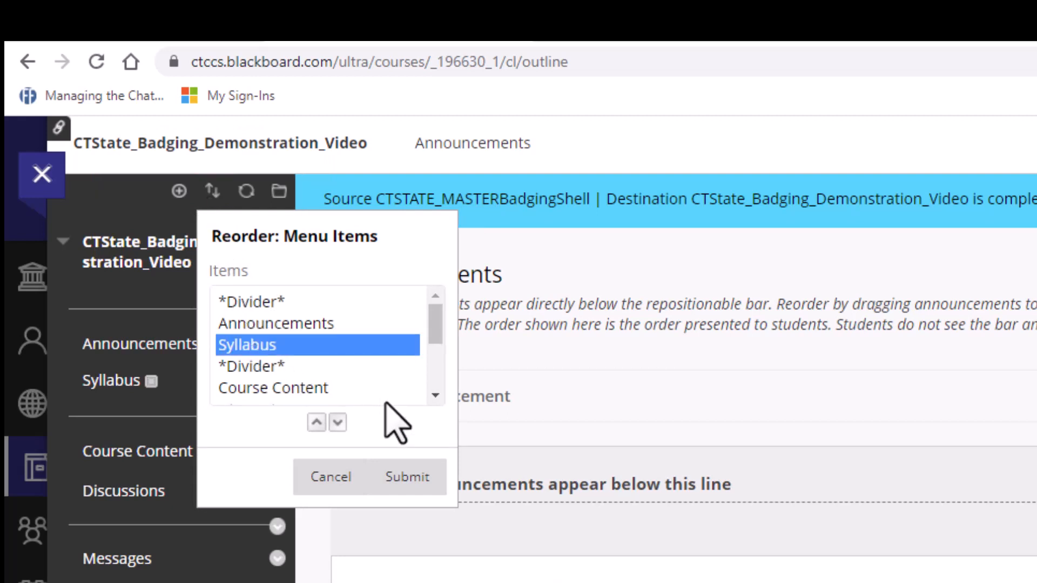
pyautogui.click(252, 346)
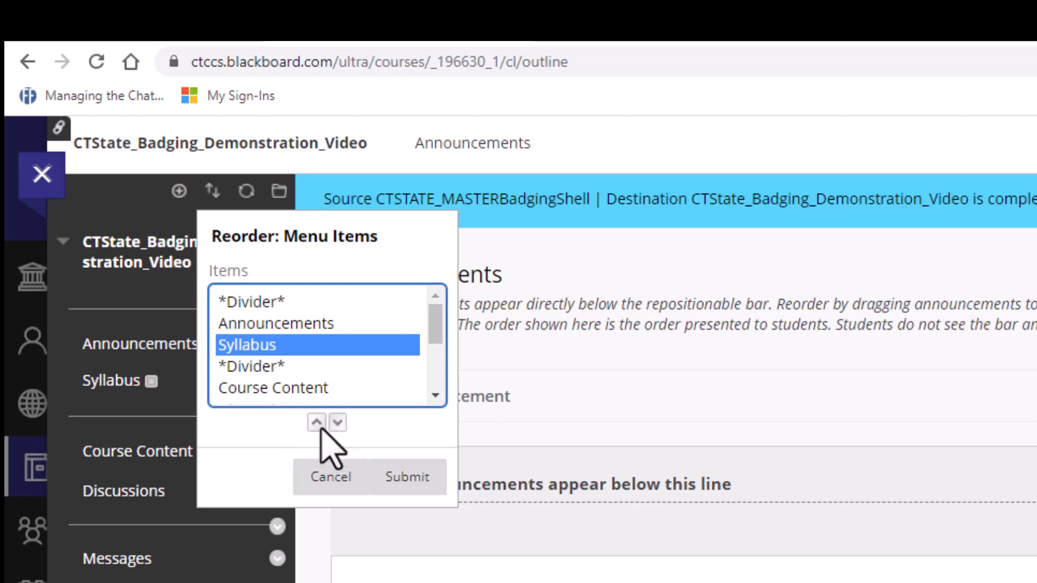
pyautogui.click(318, 423)
pyautogui.click(338, 423)
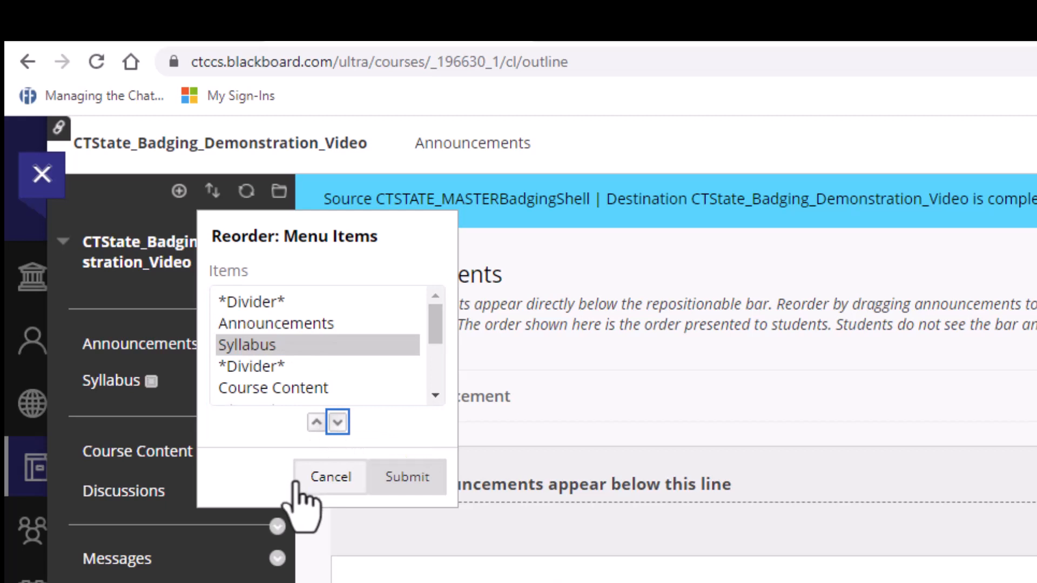
pyautogui.click(409, 478)
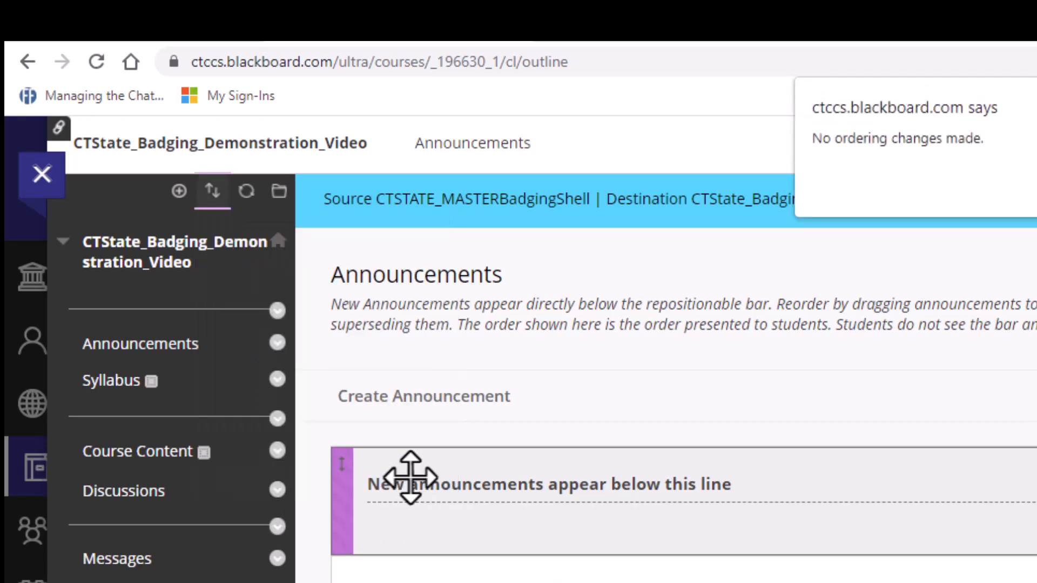
pyautogui.click(1034, 190)
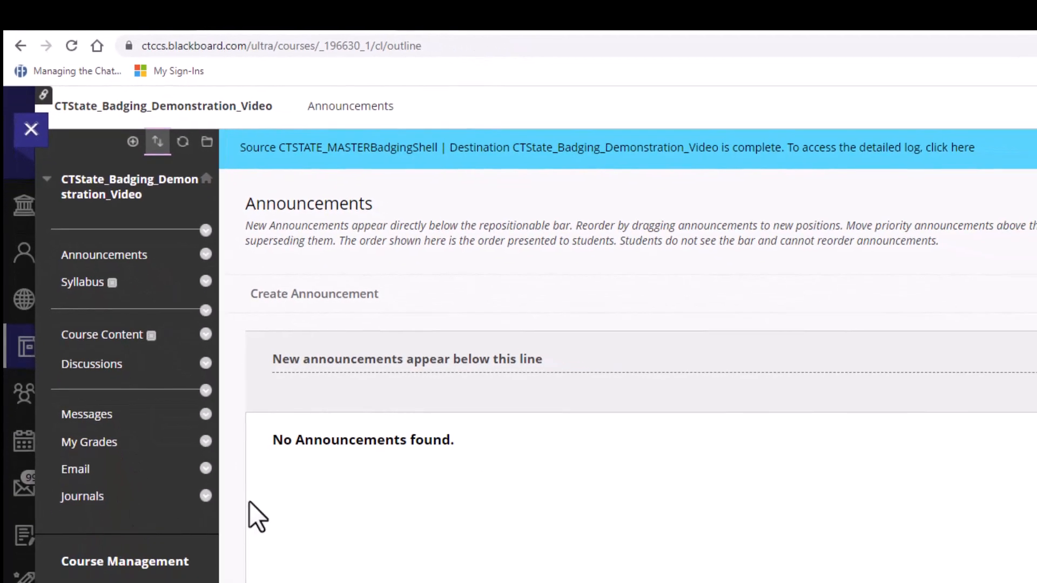
# Hide the Journals link in the course menu and rename the Discussions link as Discussion Board
pyautogui.click(206, 497)
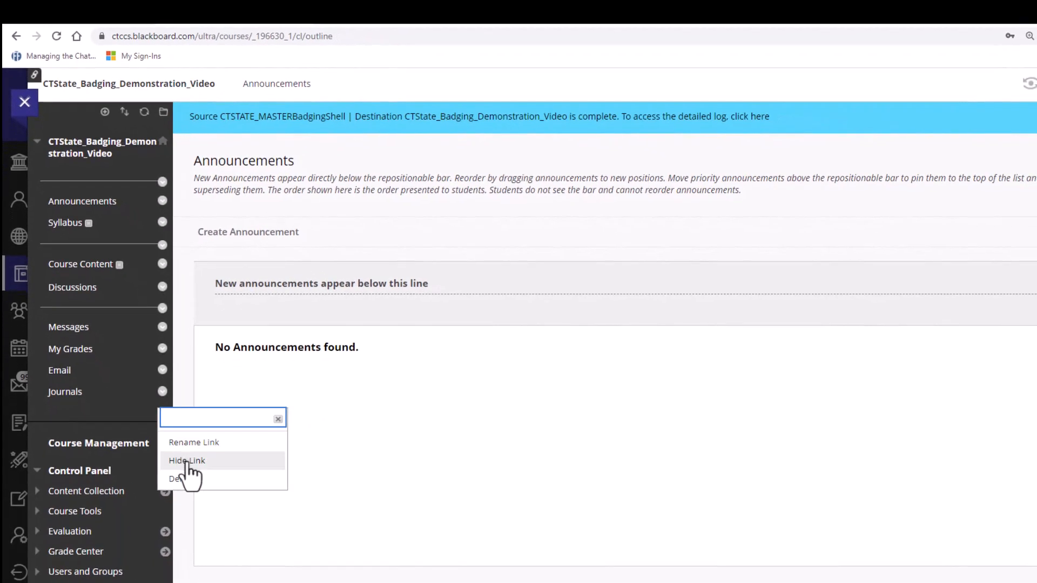
pyautogui.click(186, 460)
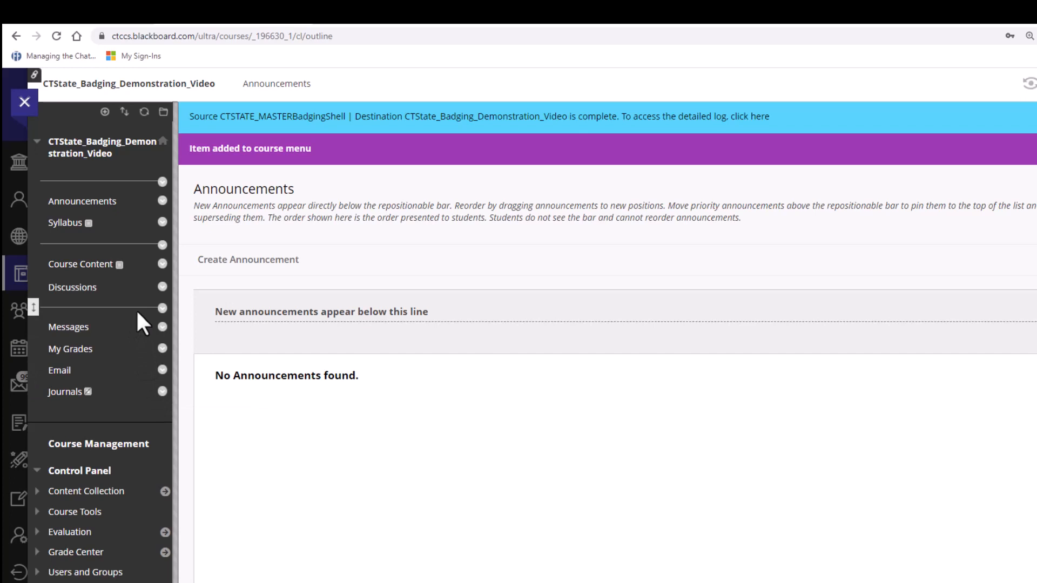
pyautogui.click(163, 288)
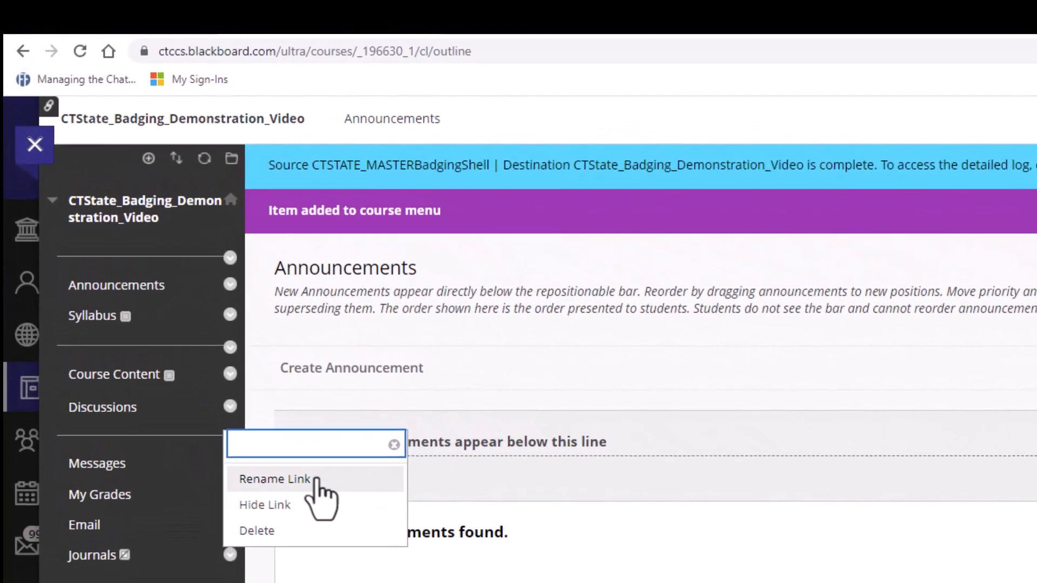
pyautogui.click(322, 482)
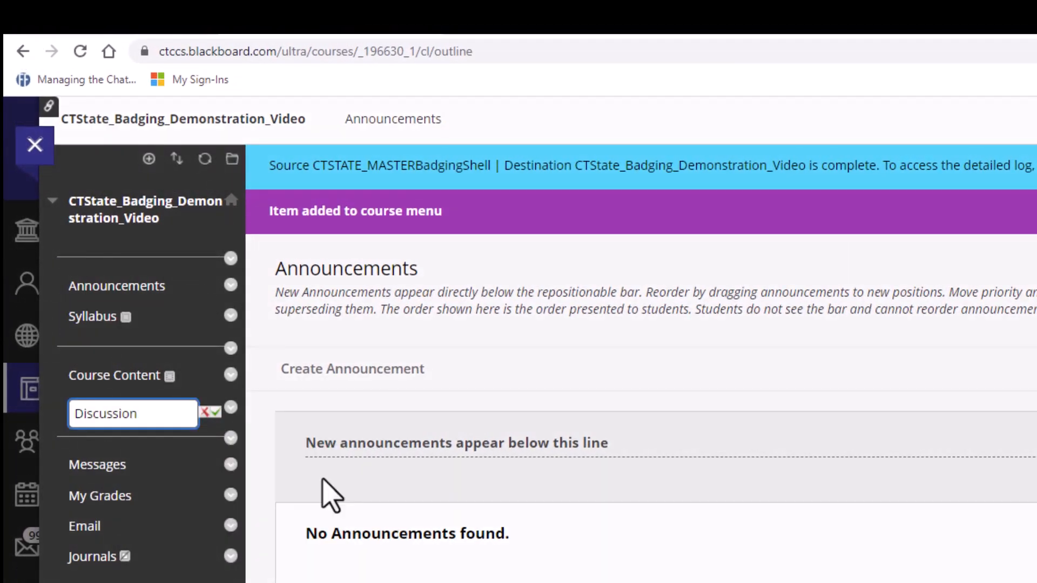
pyautogui.write('Board')
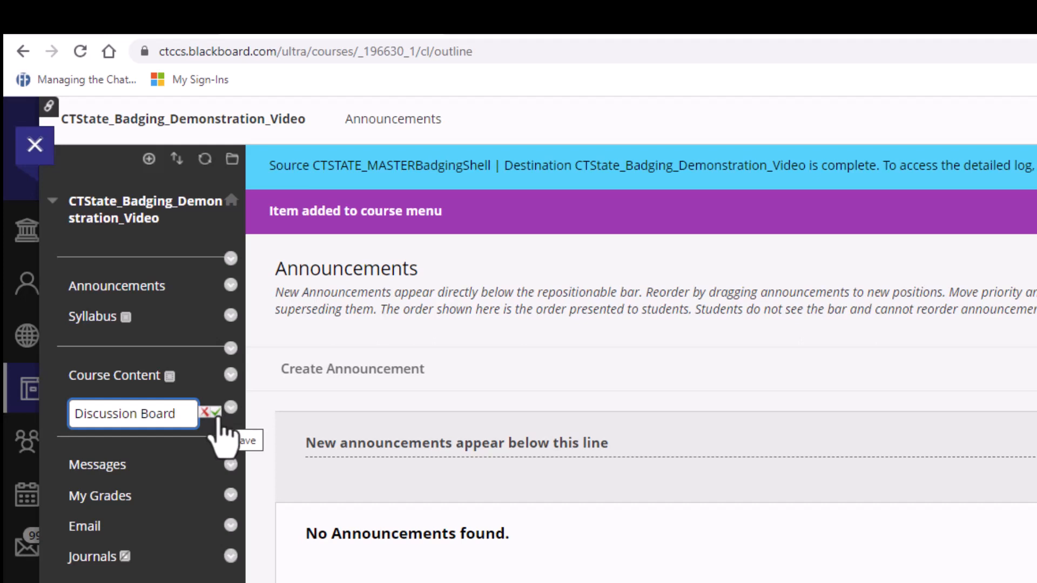
pyautogui.click(216, 414)
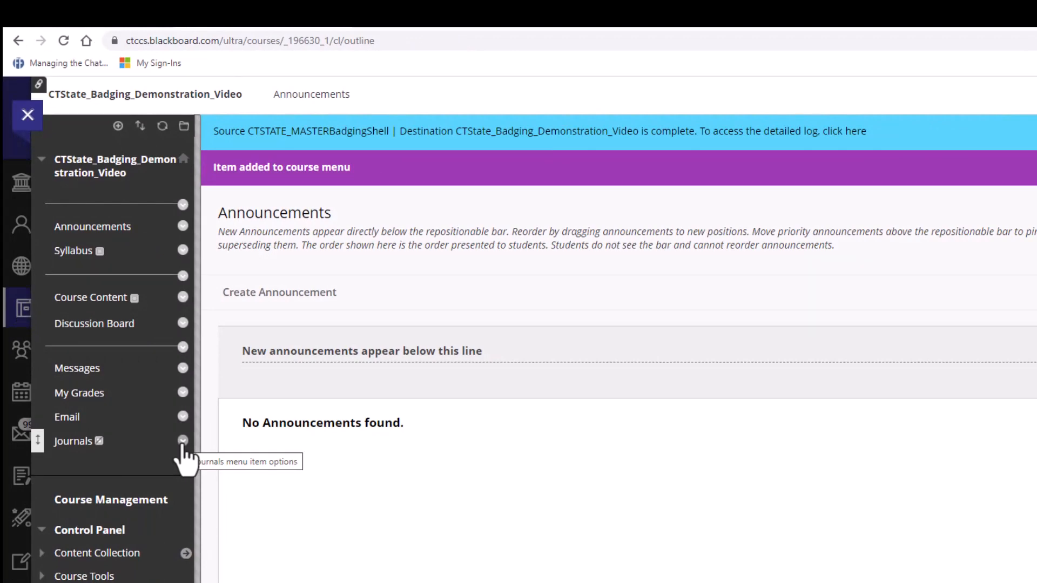
# Permanently delete the hidden Journals link from the course menu
pyautogui.click(183, 442)
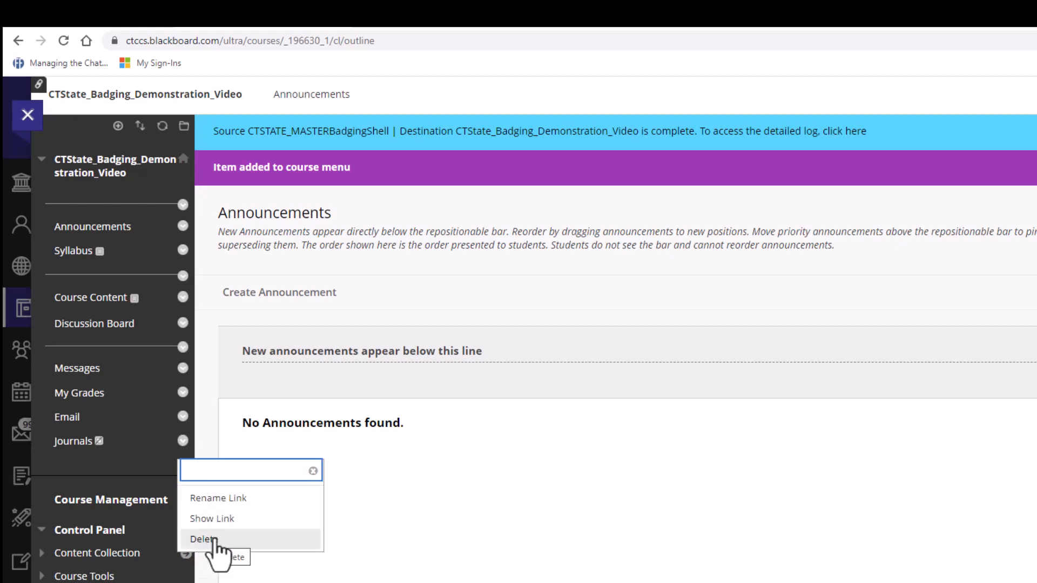
pyautogui.click(221, 540)
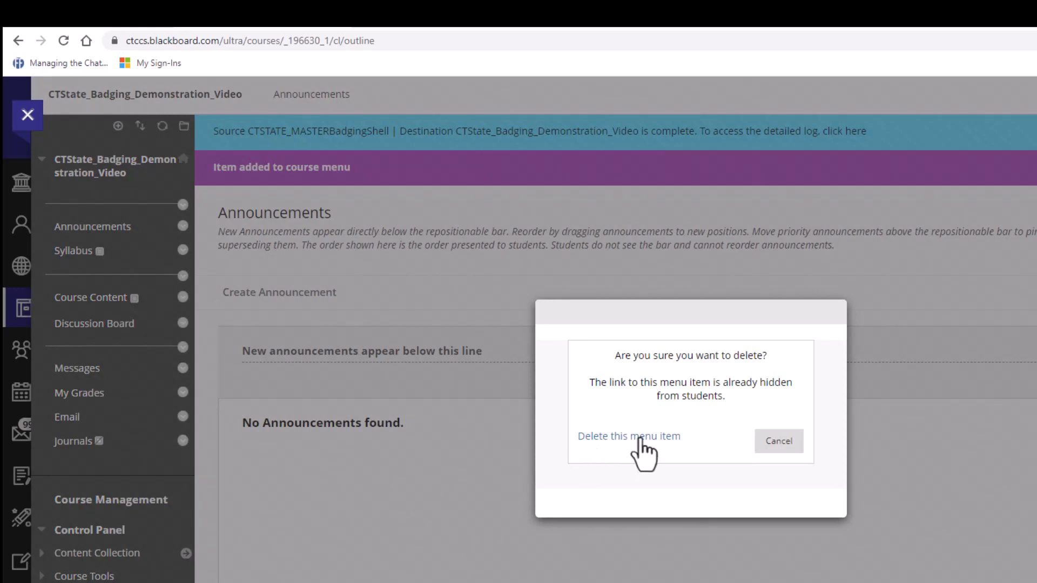
pyautogui.click(640, 437)
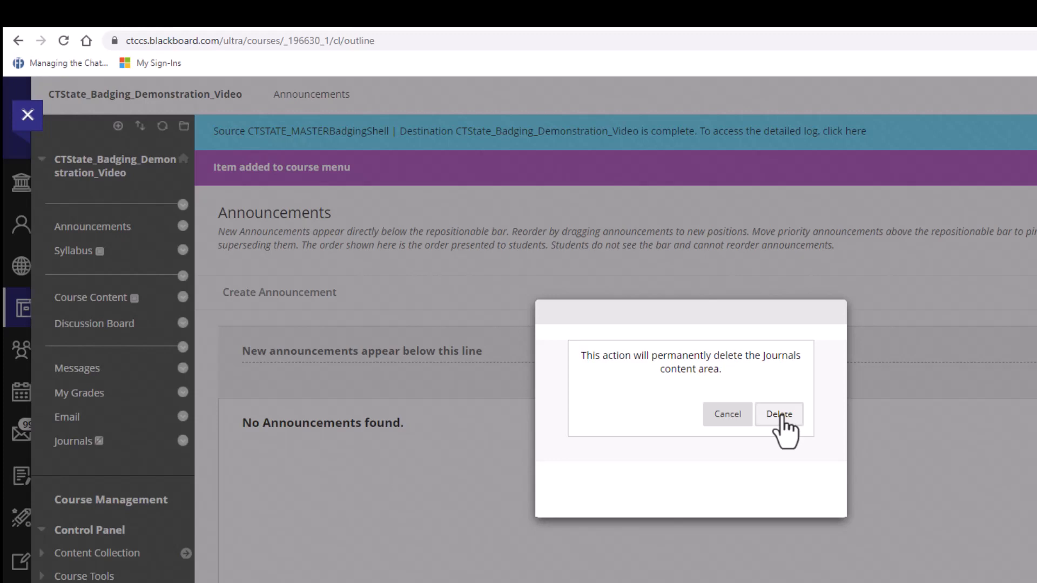
pyautogui.click(782, 416)
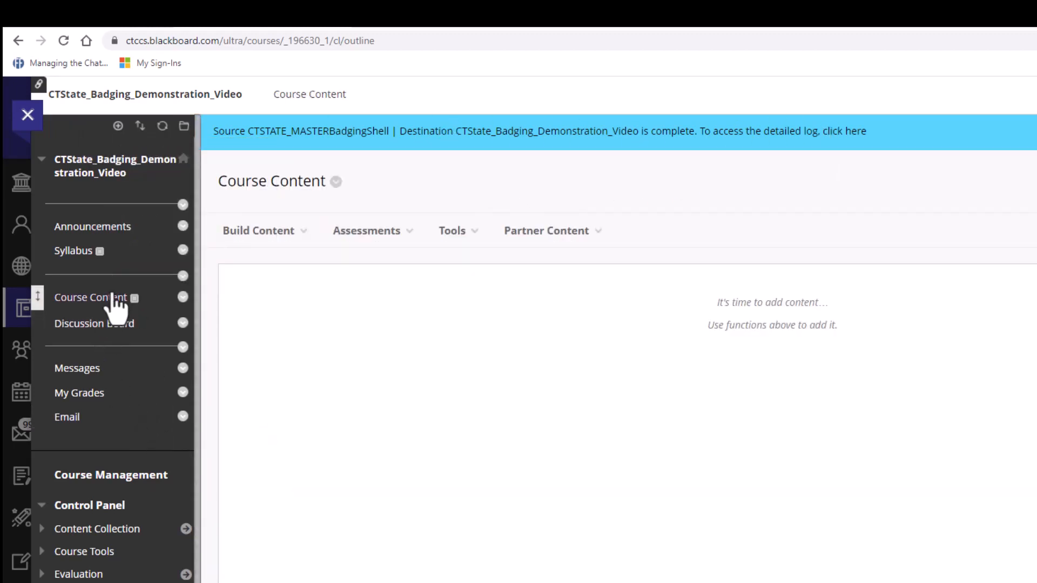
# Open the Syllabus content area and look through its Build Content, Assessments, Tools and Partner Content options
pyautogui.click(79, 251)
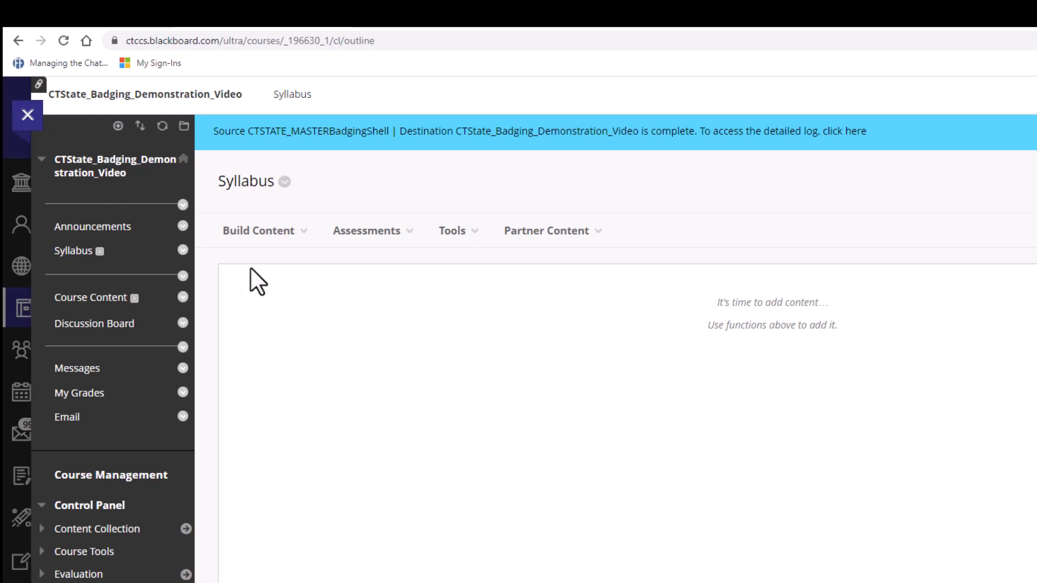
pyautogui.click(266, 239)
pyautogui.click(346, 240)
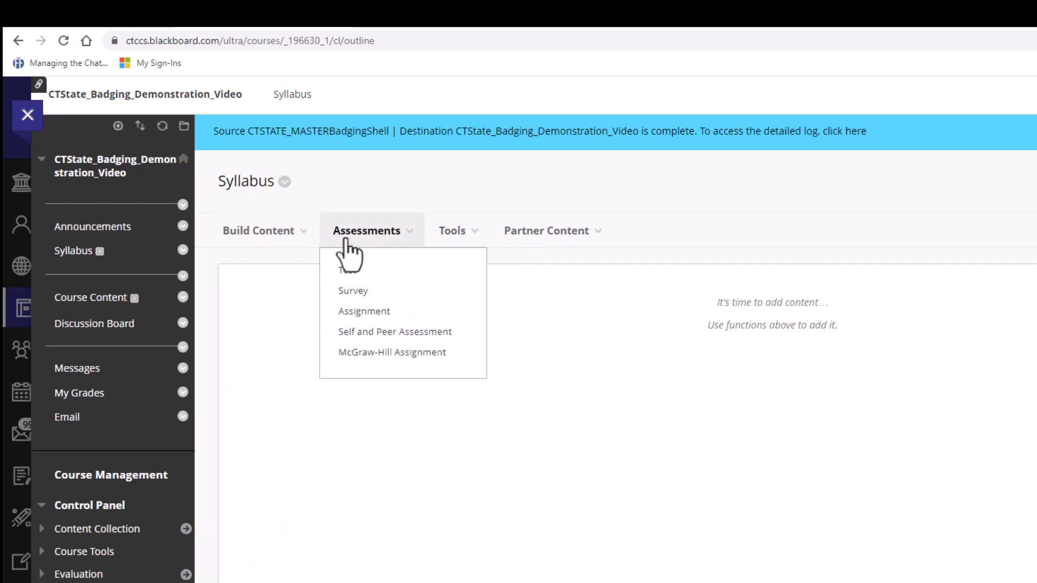
pyautogui.click(450, 238)
pyautogui.click(511, 238)
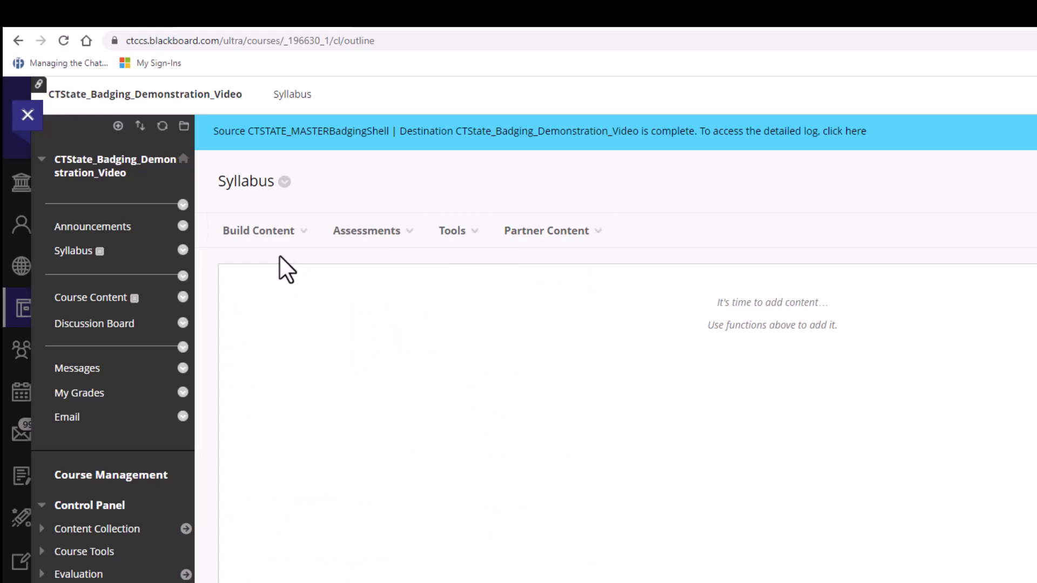
# Create a File item in the Syllabus area and attach the local file BPOP_Master_Syllabus_Blank.pdf from the OneDrive folder New folder
pyautogui.click(280, 240)
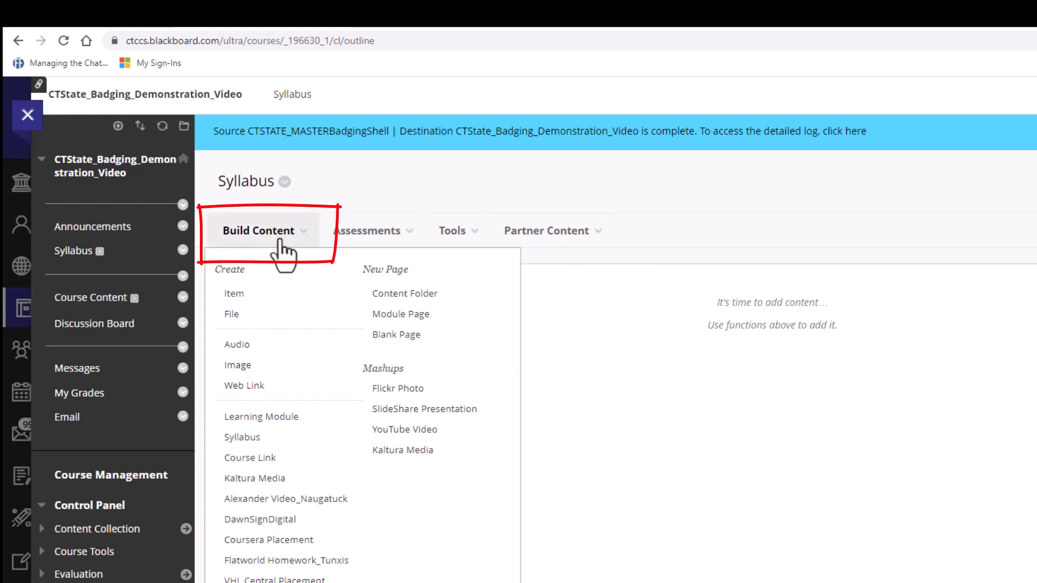
pyautogui.click(246, 320)
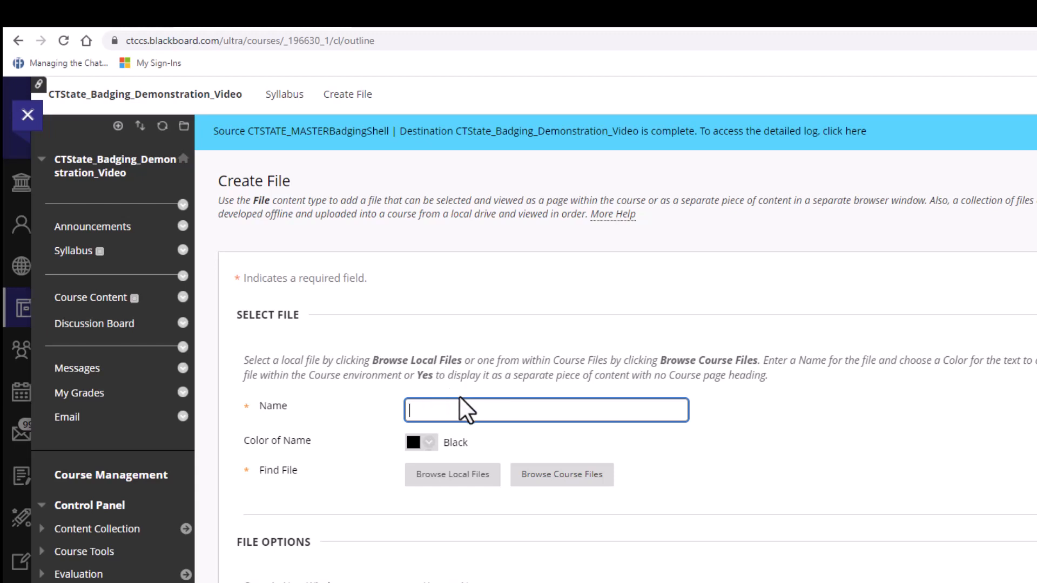
pyautogui.click(477, 483)
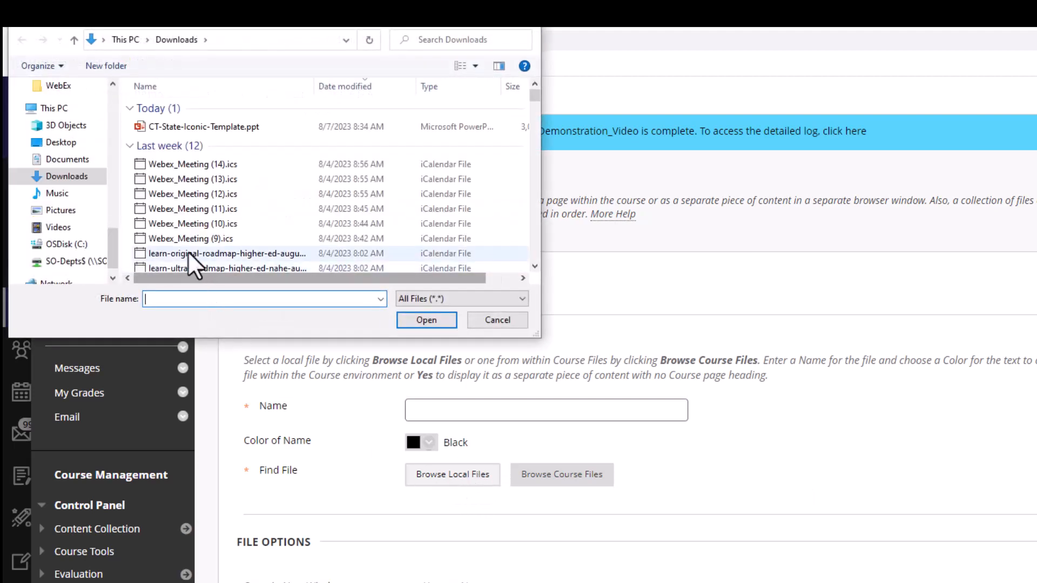
pyautogui.moveTo(110, 245); pyautogui.dragTo(114, 206)
pyautogui.click(69, 120)
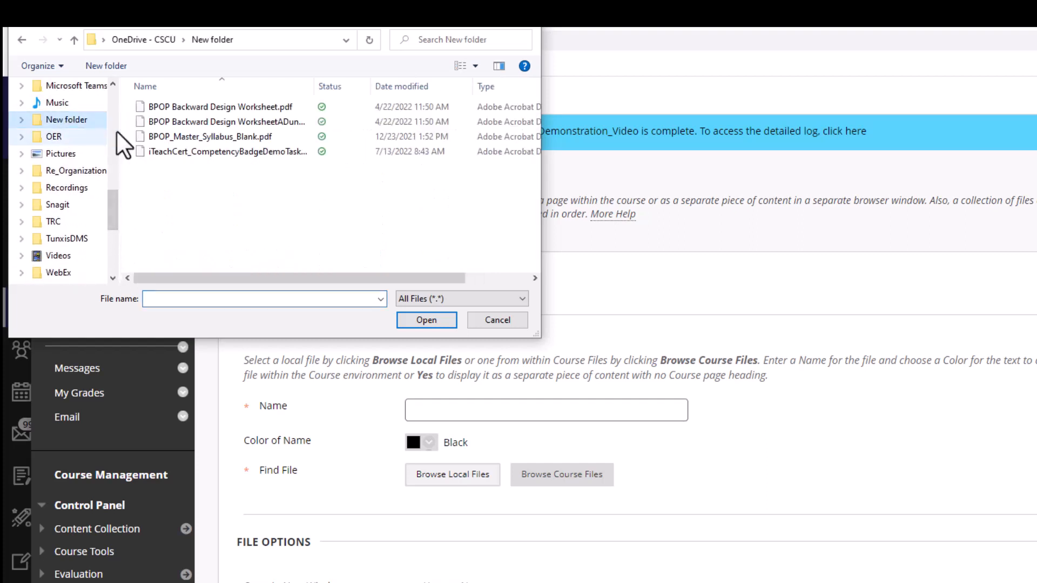
pyautogui.click(239, 138)
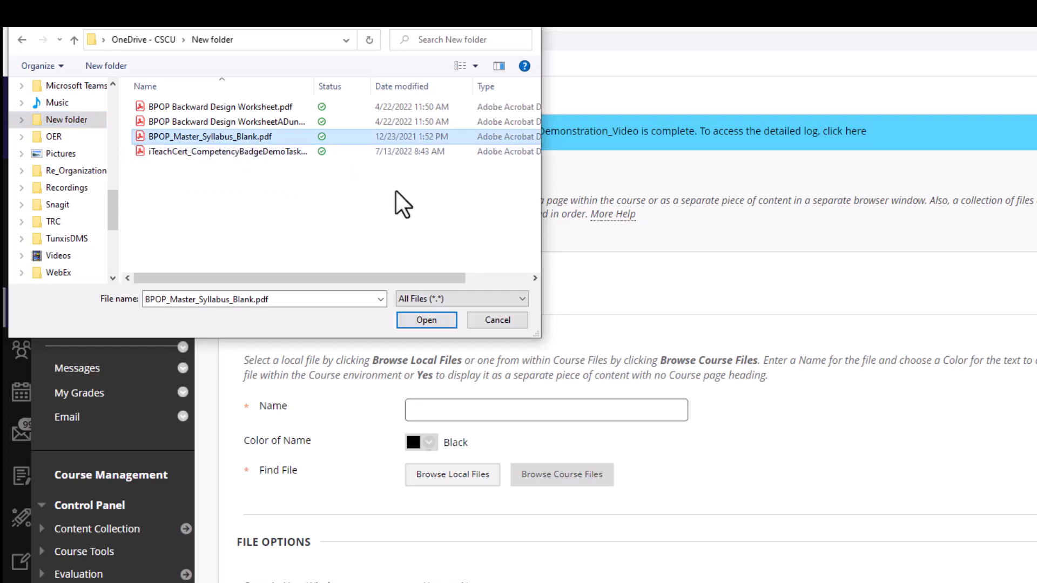
pyautogui.click(430, 320)
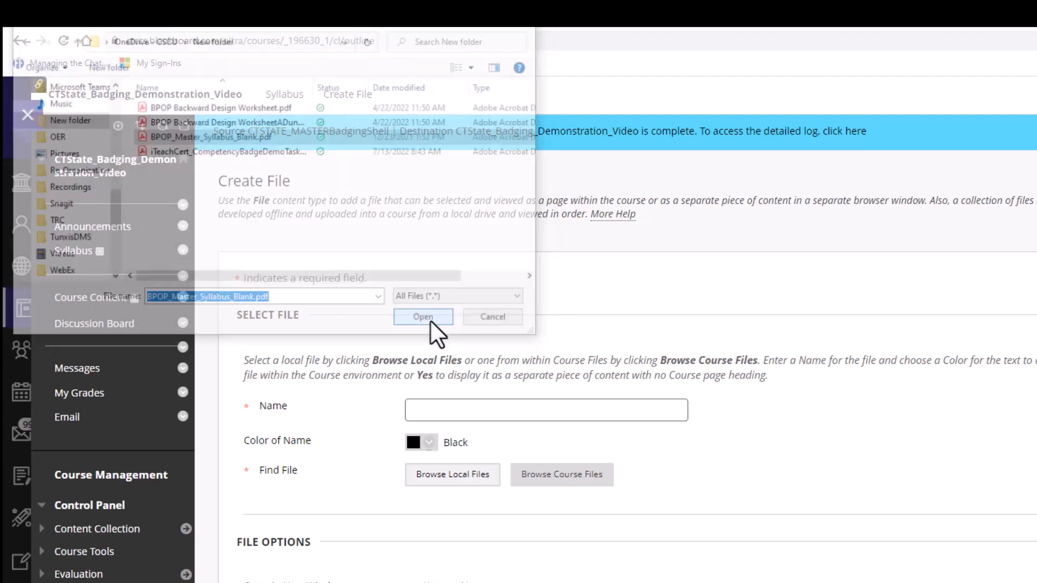
# Name the file item Syllabus and submit it with the default options
pyautogui.write('Sy')
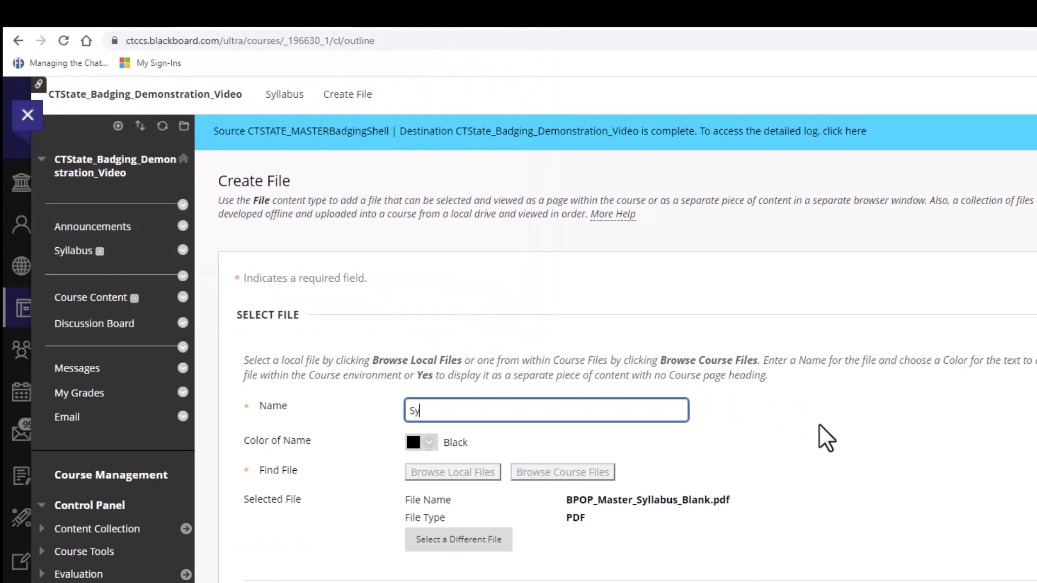
pyautogui.write('llabus')
pyautogui.scroll(-6, 818, 423)
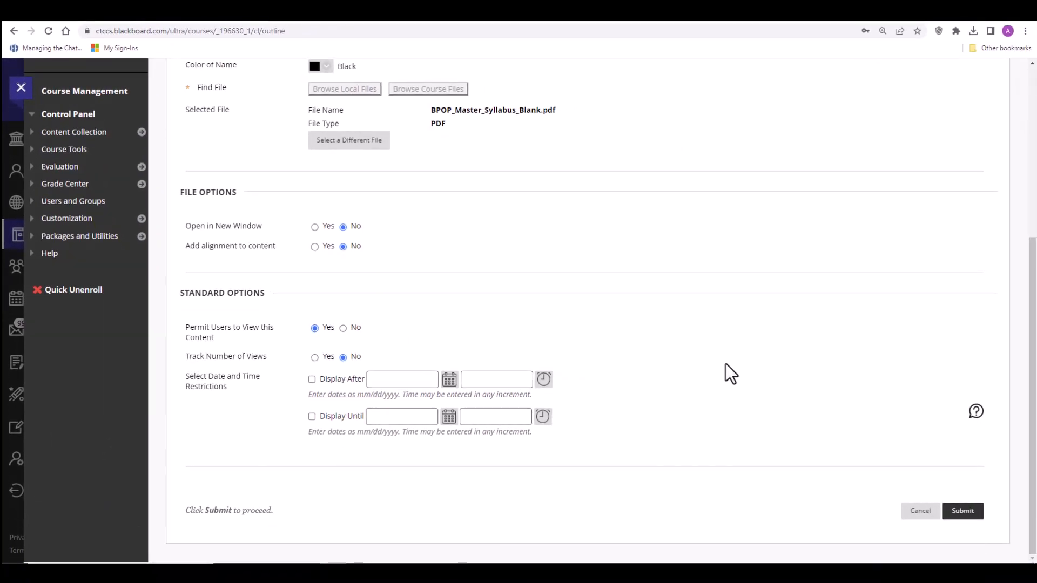
pyautogui.click(964, 513)
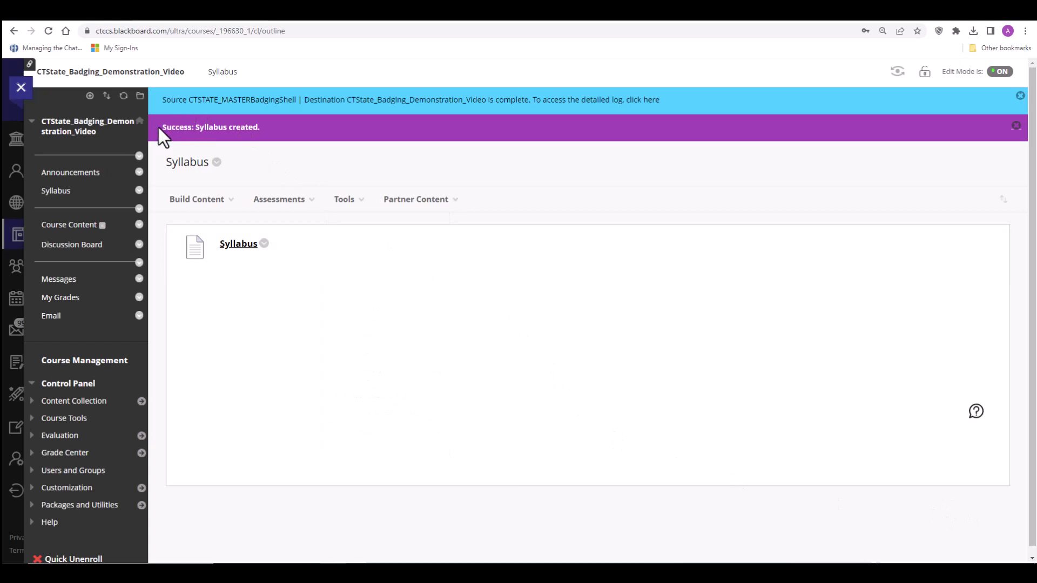
# Create a content folder named Unit 1 in the Course Content area
pyautogui.click(279, 199)
pyautogui.click(71, 227)
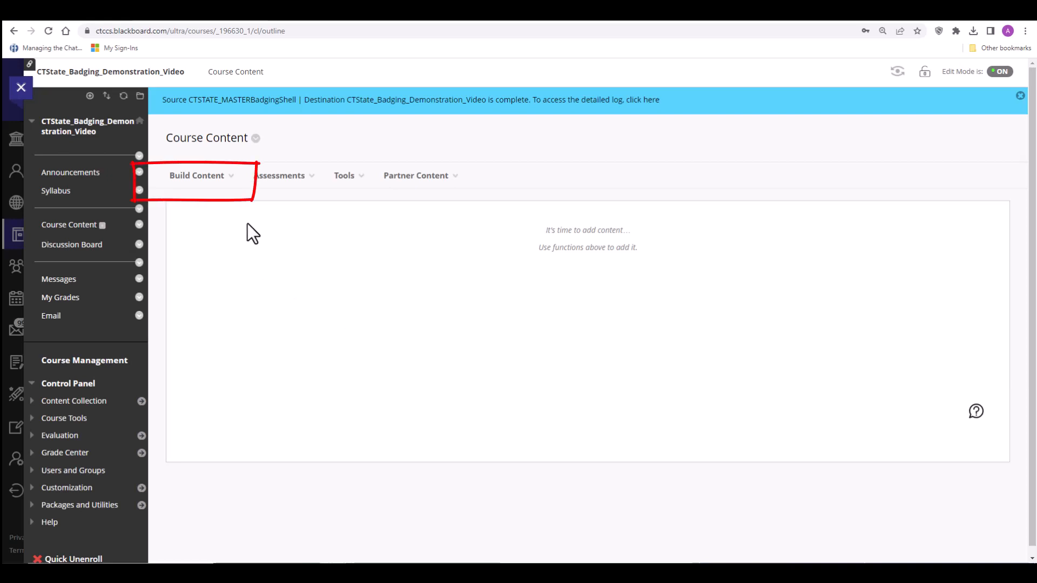
pyautogui.click(228, 184)
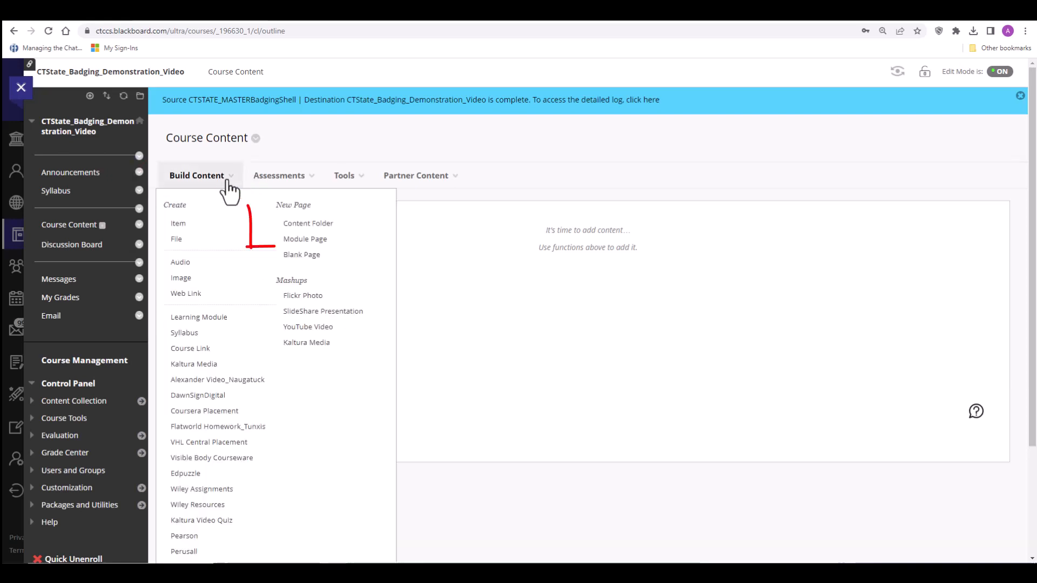
pyautogui.click(341, 227)
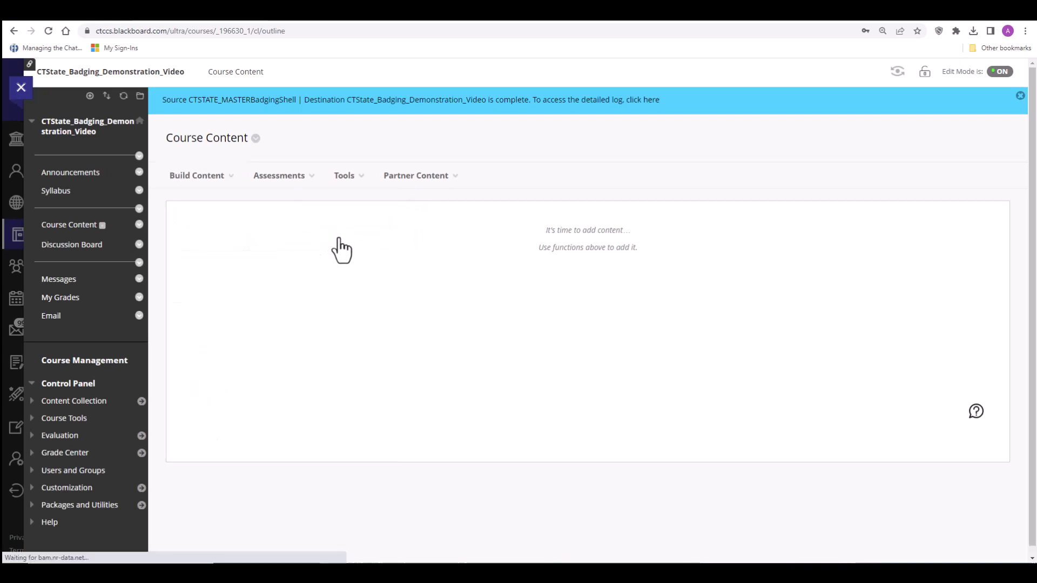
pyautogui.write('Unit 1')
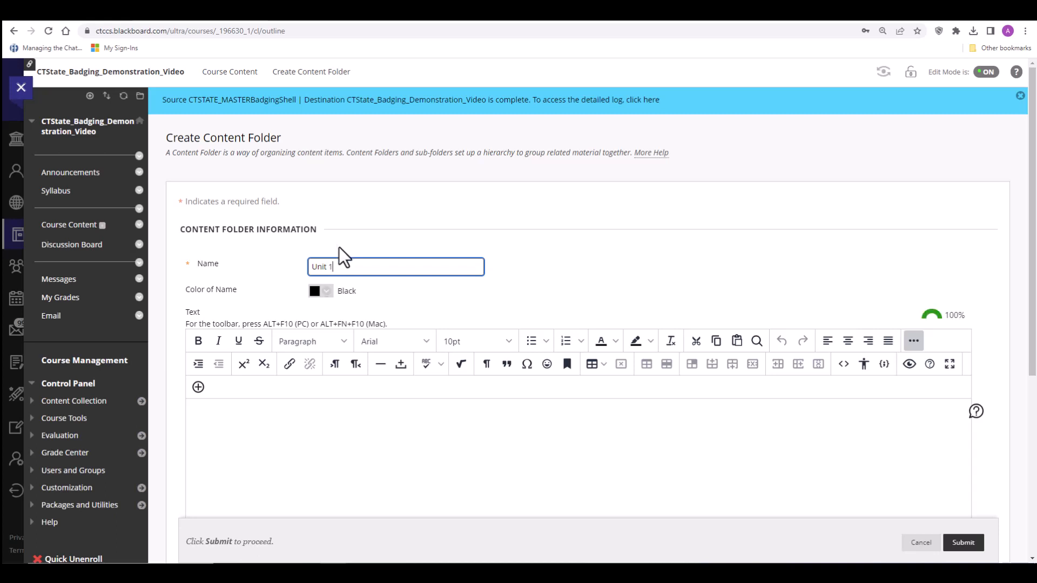
pyautogui.scroll(-5, 339, 247)
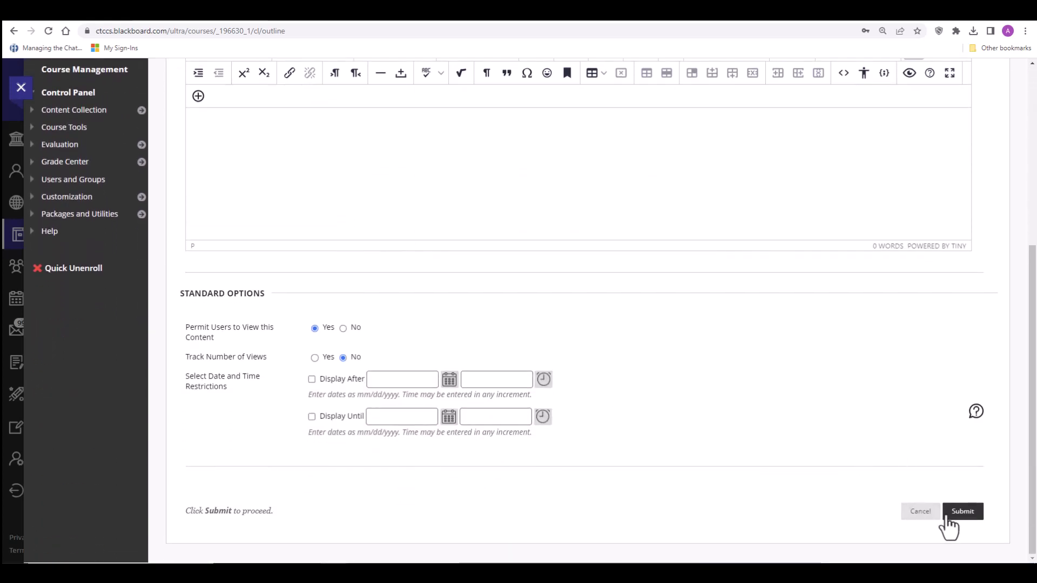
pyautogui.click(954, 514)
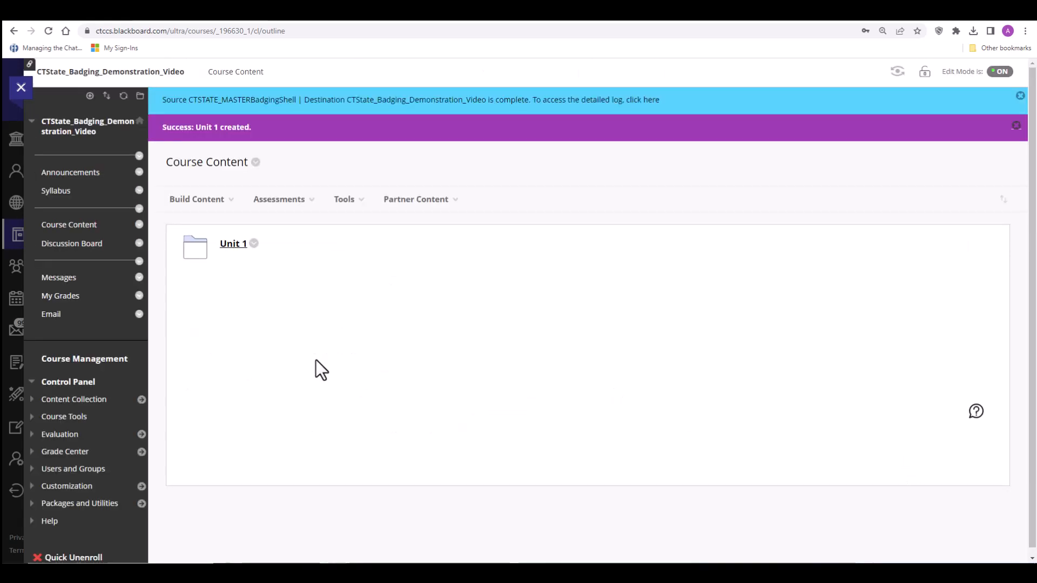
# Create a second content folder named Unit 2 in Course Content and move it above Unit 1
pyautogui.click(184, 211)
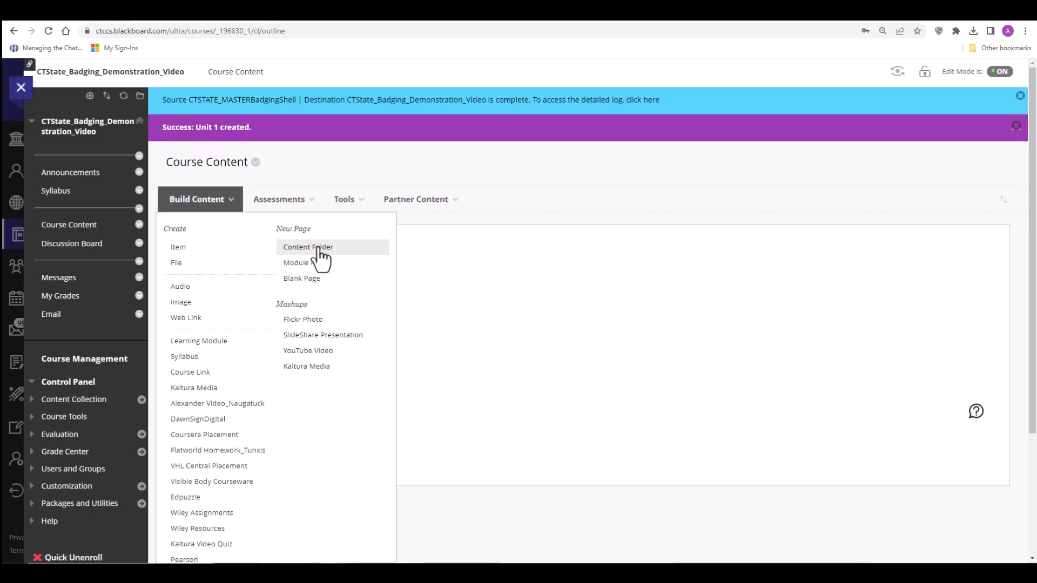
pyautogui.click(352, 251)
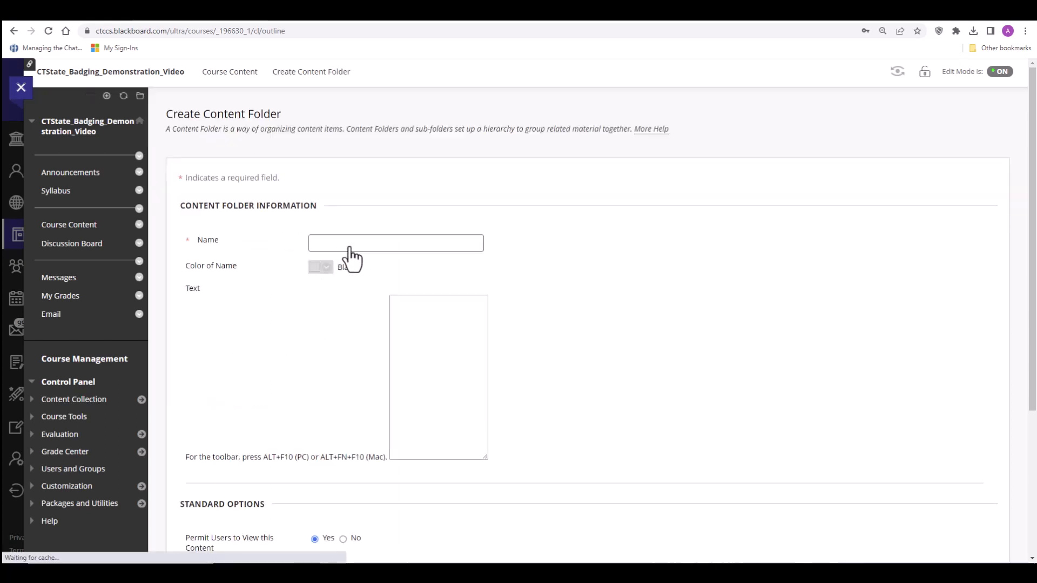
pyautogui.write('Unit 2')
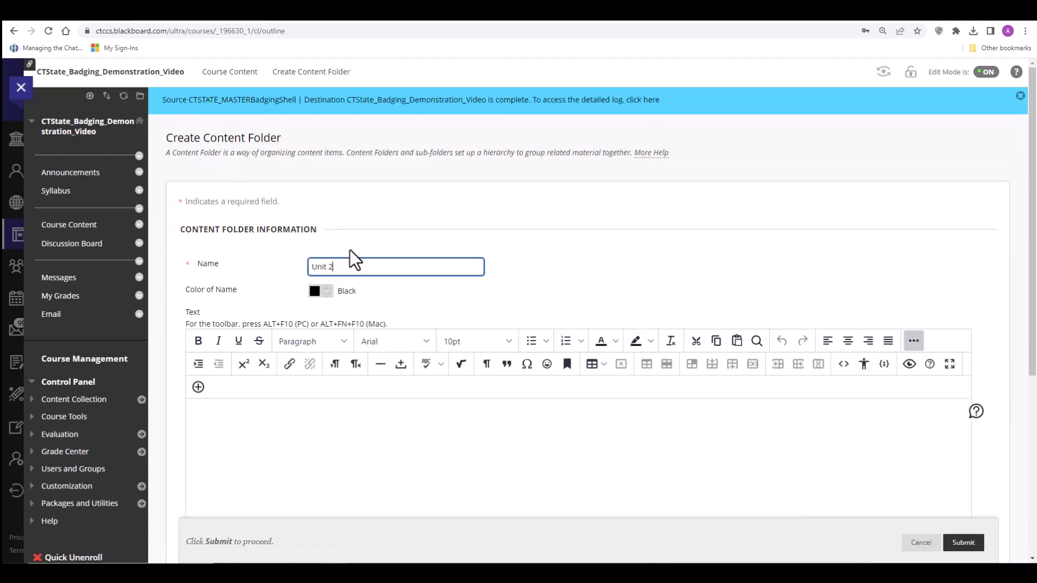
pyautogui.scroll(-5, 967, 549)
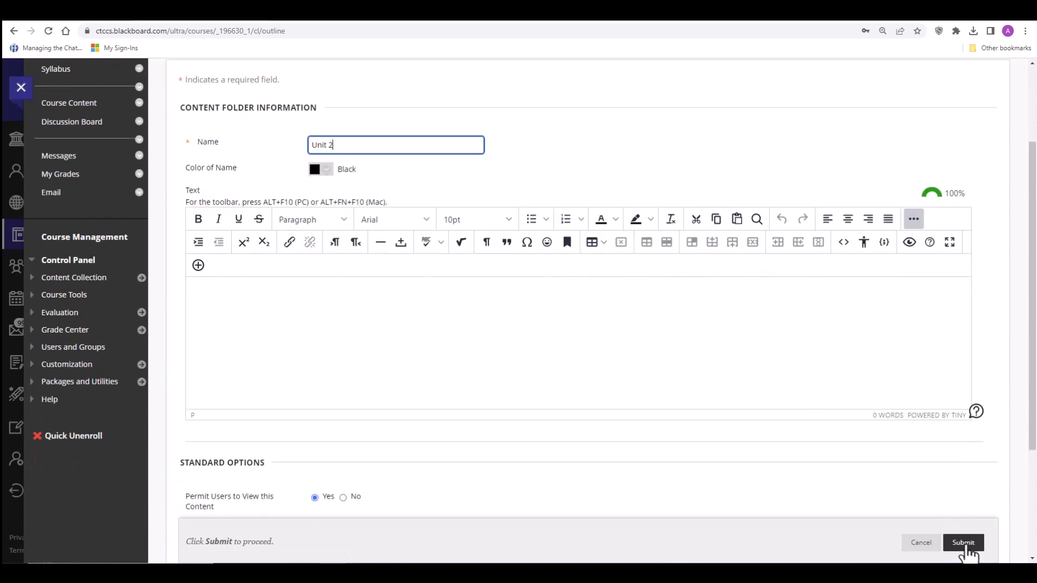
pyautogui.click(961, 512)
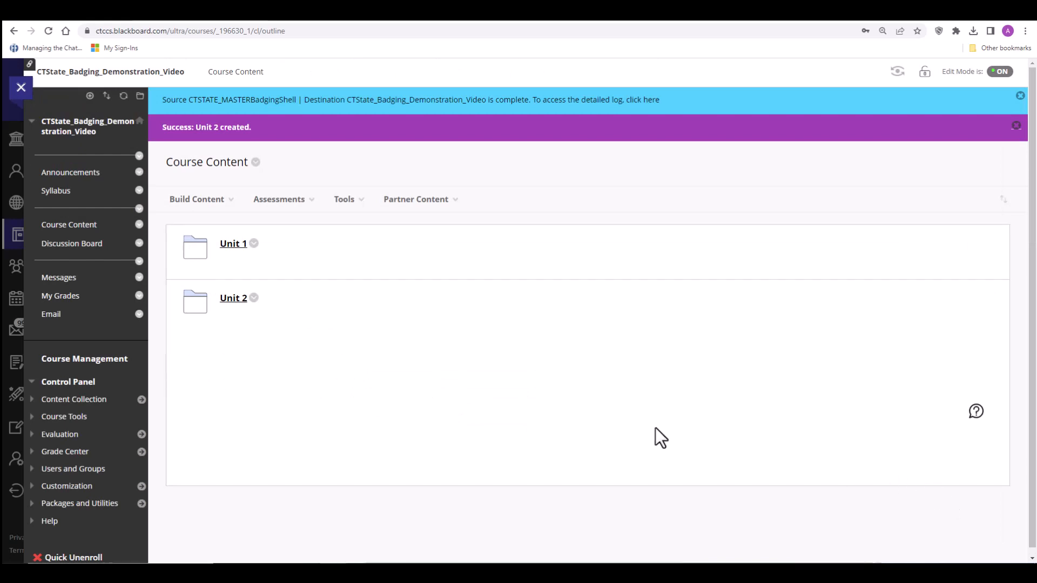
pyautogui.moveTo(173, 326)
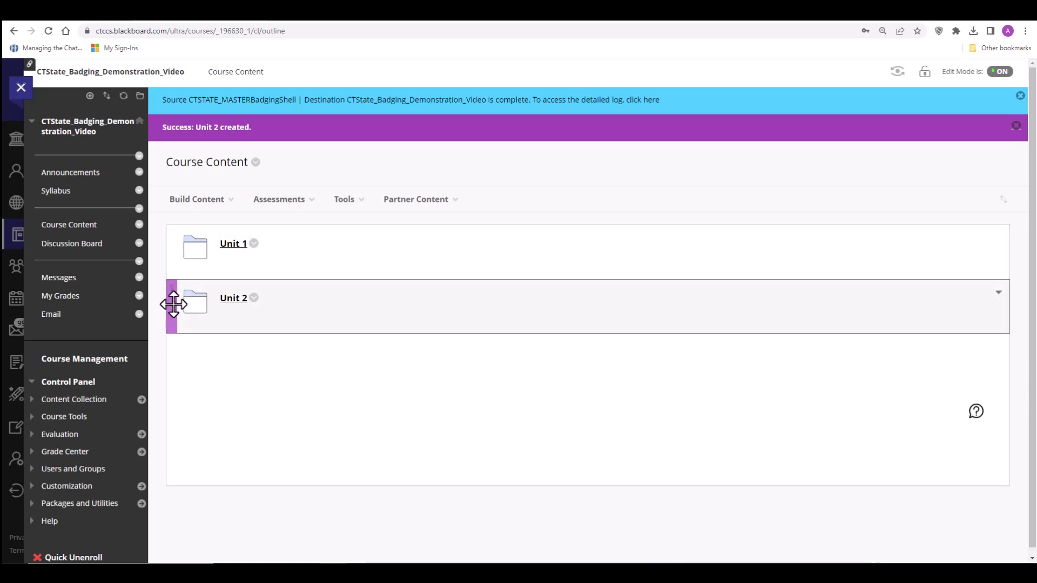
pyautogui.moveTo(173, 304); pyautogui.dragTo(183, 246)
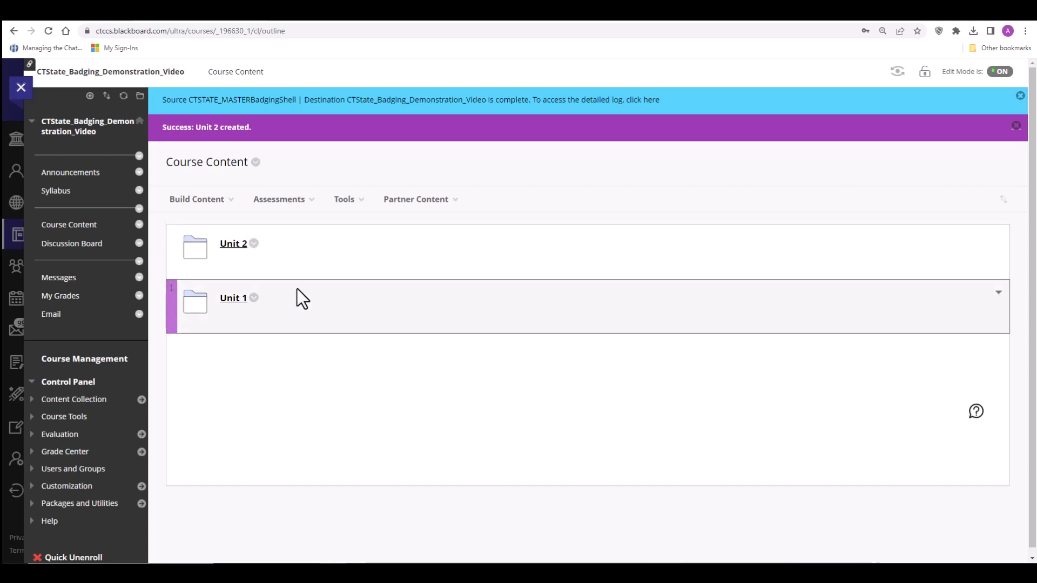
# Reorder the Course Content items so the Unit 1 folder comes before Unit 2
pyautogui.click(1000, 201)
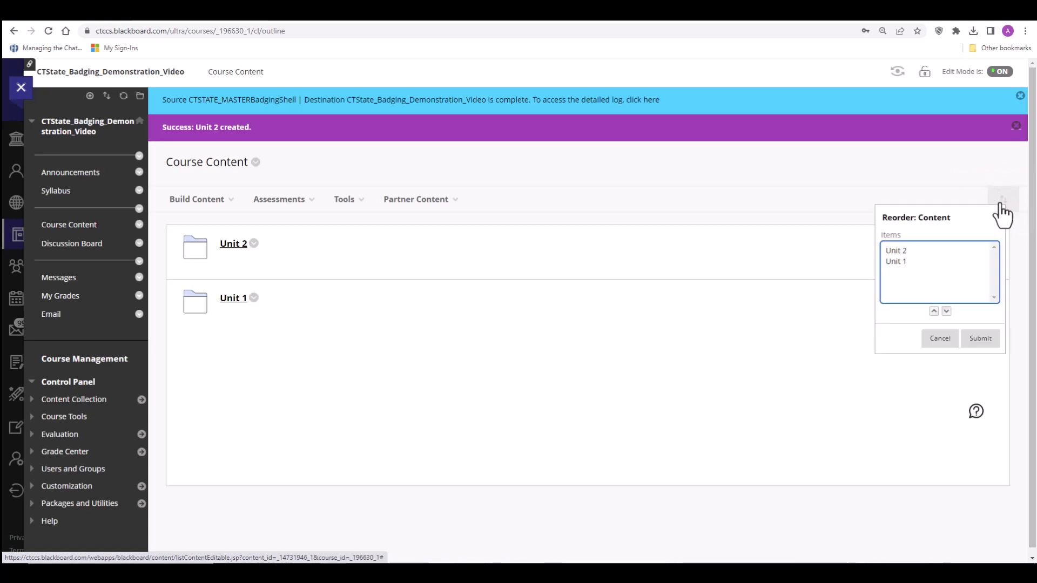
pyautogui.click(900, 261)
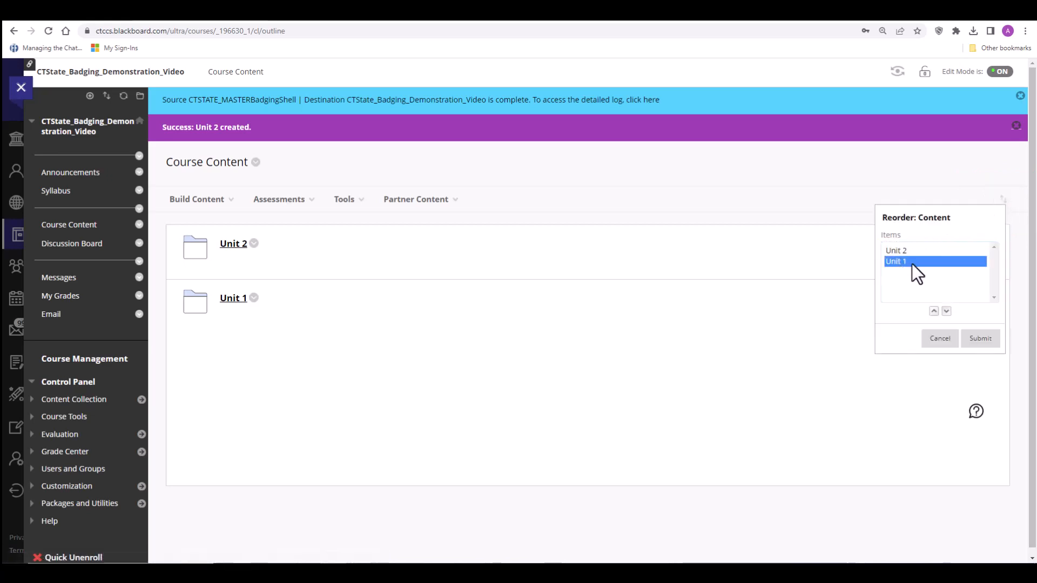
pyautogui.click(934, 312)
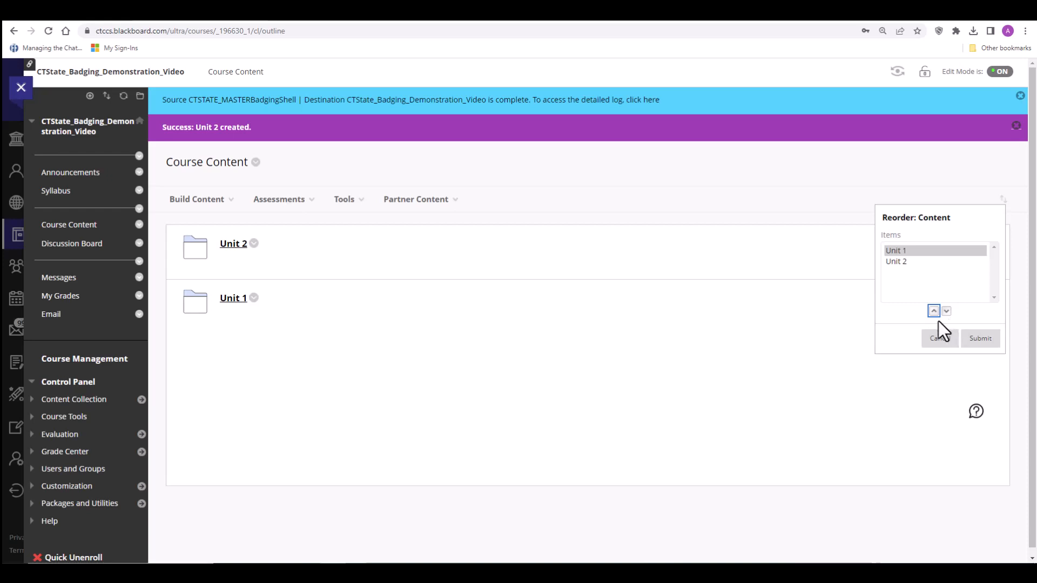
pyautogui.click(976, 341)
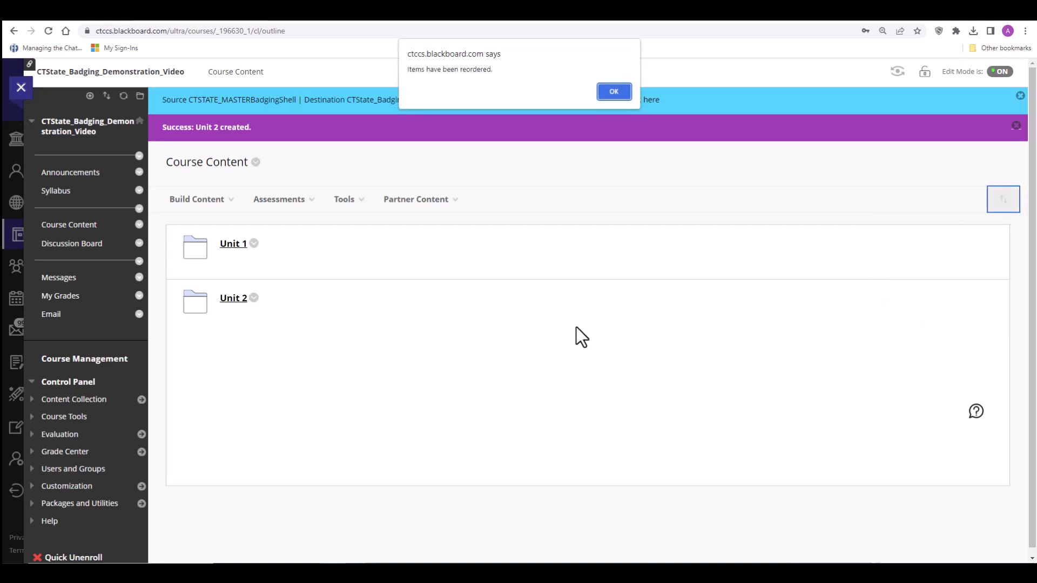
pyautogui.click(614, 91)
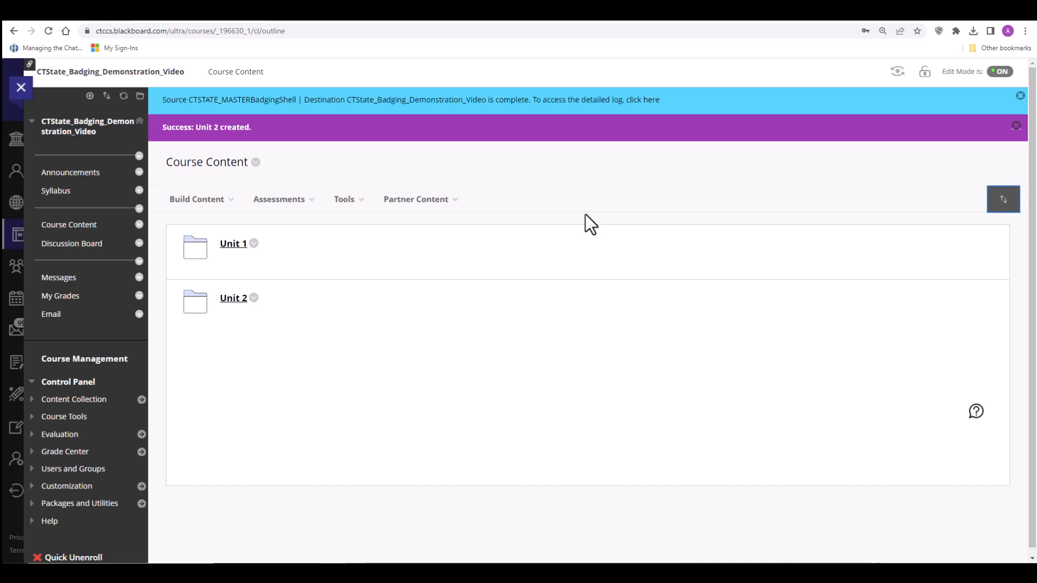
# Start a new content item inside the Unit 1 folder and name it Item
pyautogui.click(229, 244)
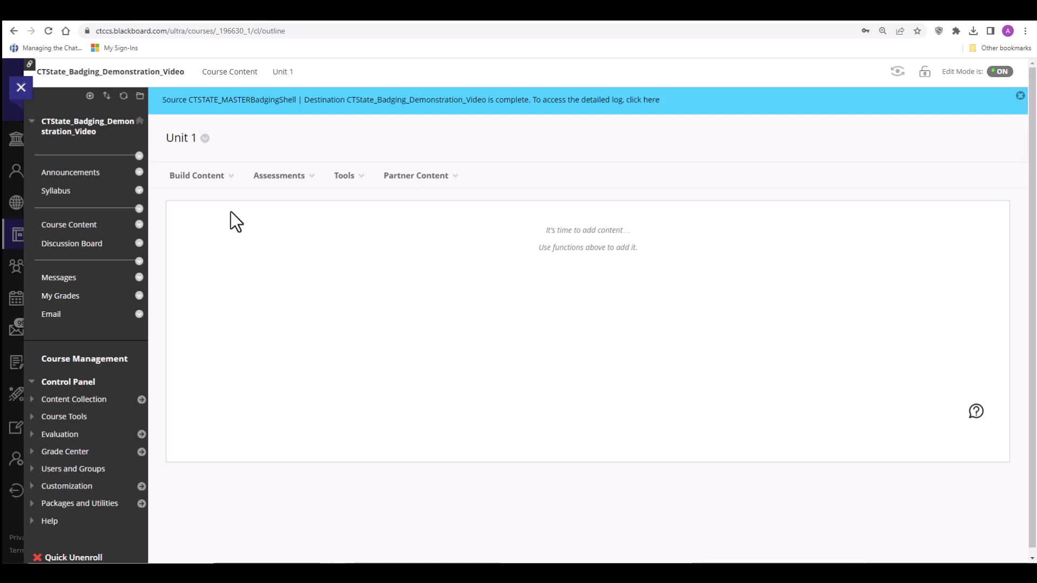
pyautogui.click(229, 176)
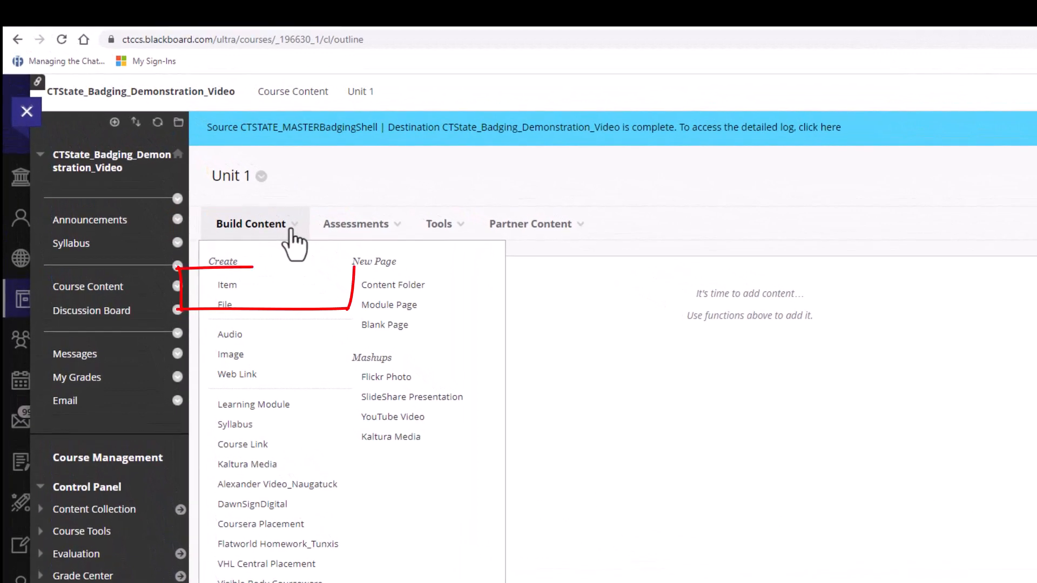
pyautogui.click(243, 292)
pyautogui.write('Item')
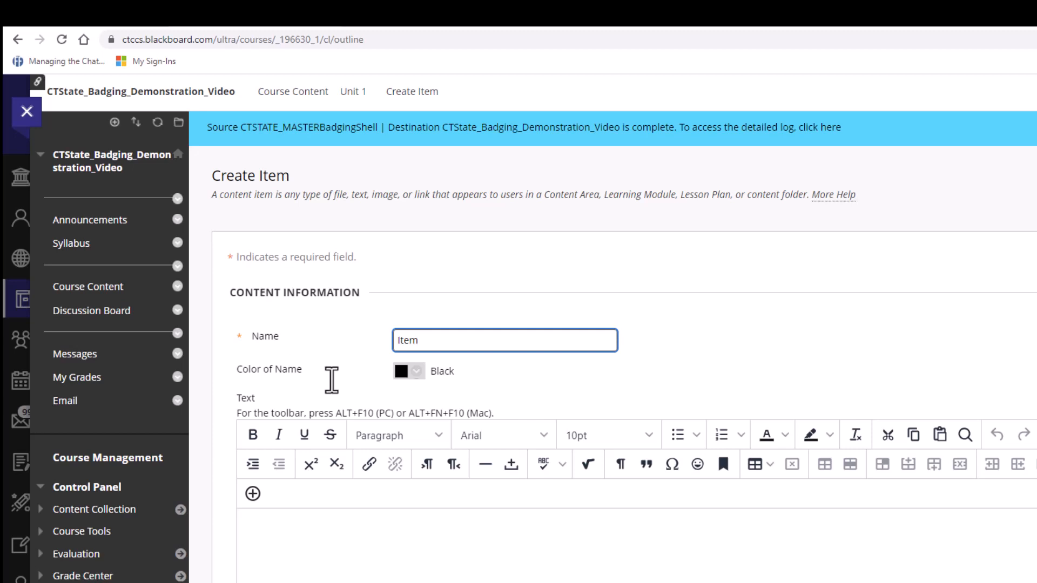
# Attach the local file iTeachCert_CompetencyBadgeDemoTasks.pdf to the item and submit it with the default options
pyautogui.scroll(-7, 506, 501)
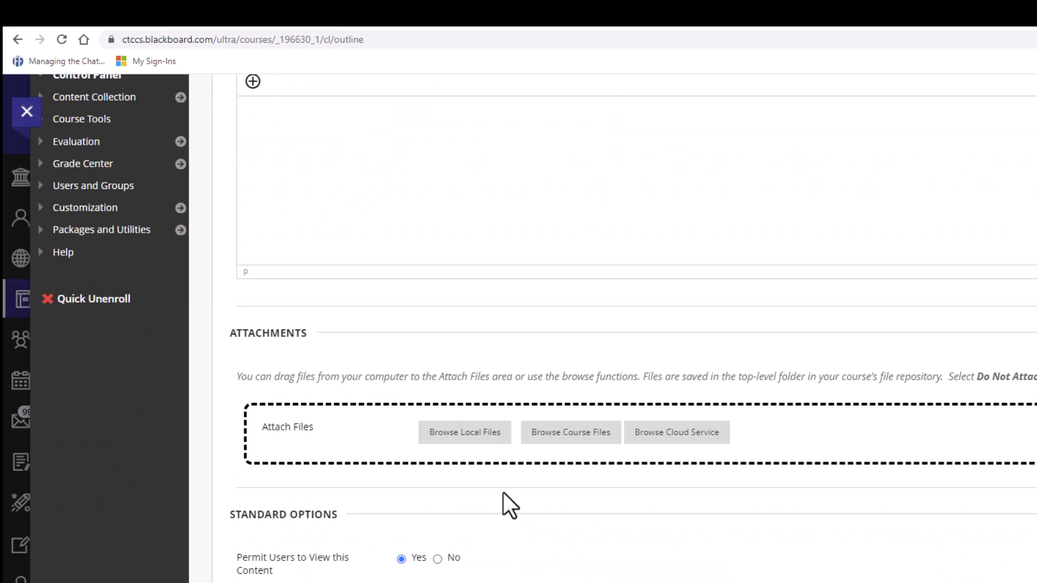
pyautogui.click(471, 441)
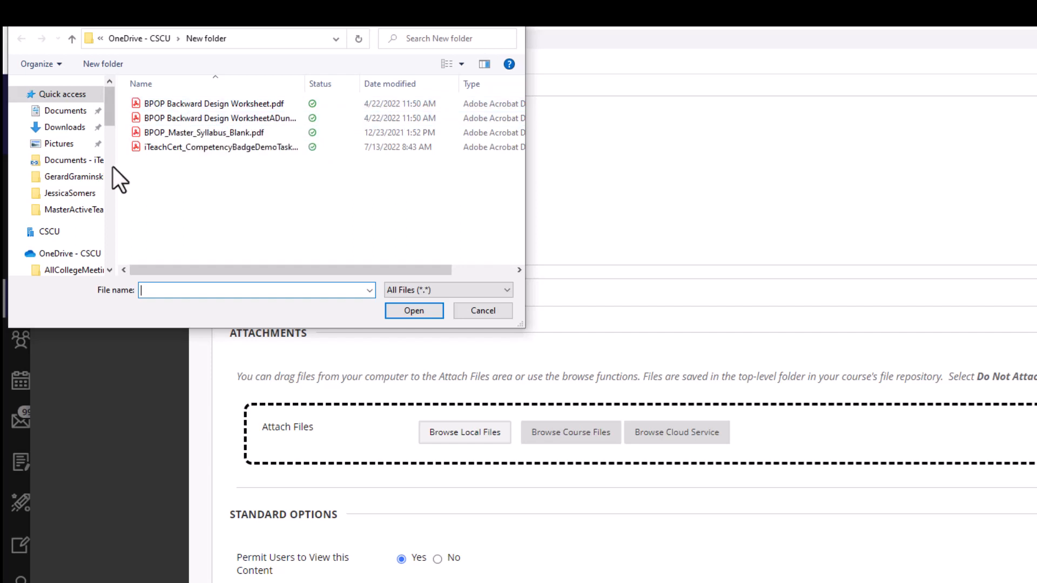
pyautogui.click(162, 147)
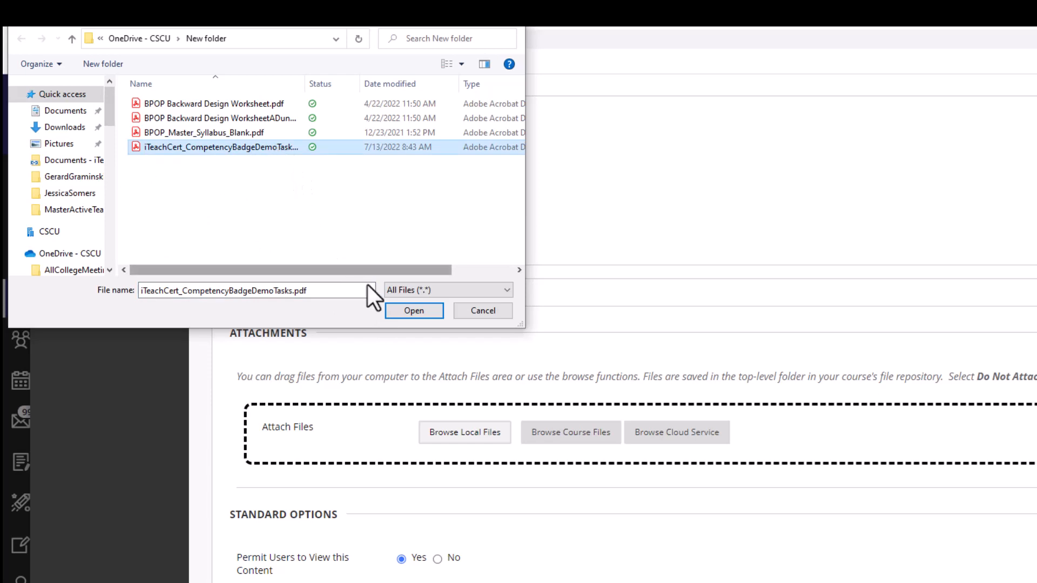
pyautogui.click(414, 310)
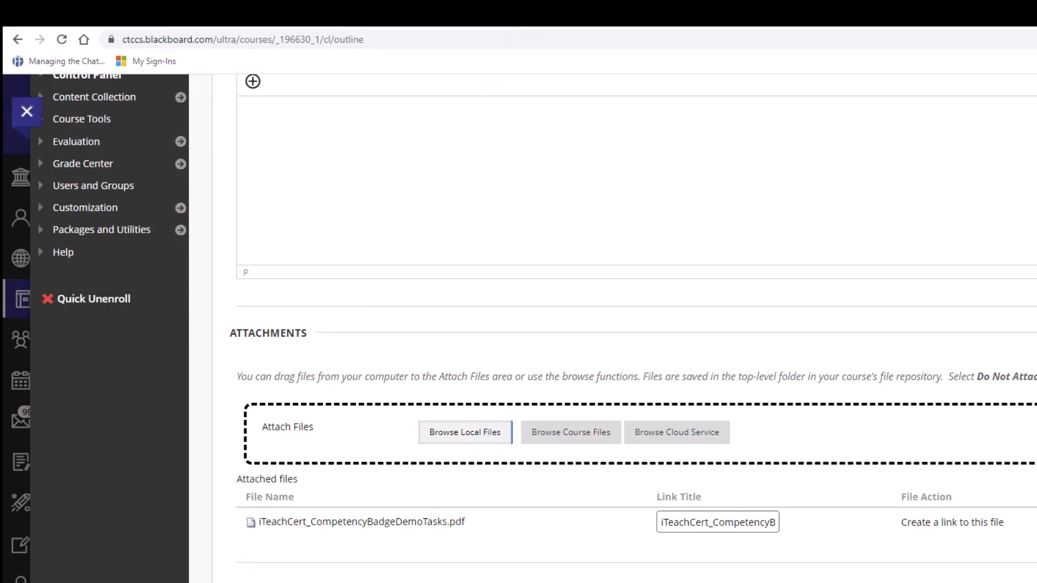
pyautogui.moveTo(468, 522); pyautogui.dragTo(293, 512)
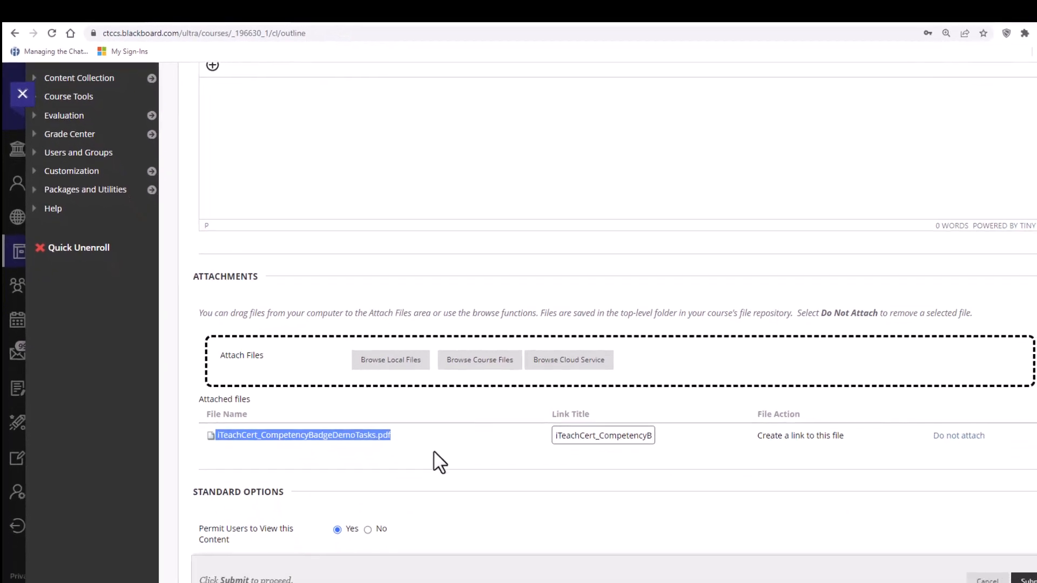
pyautogui.scroll(-3, 434, 453)
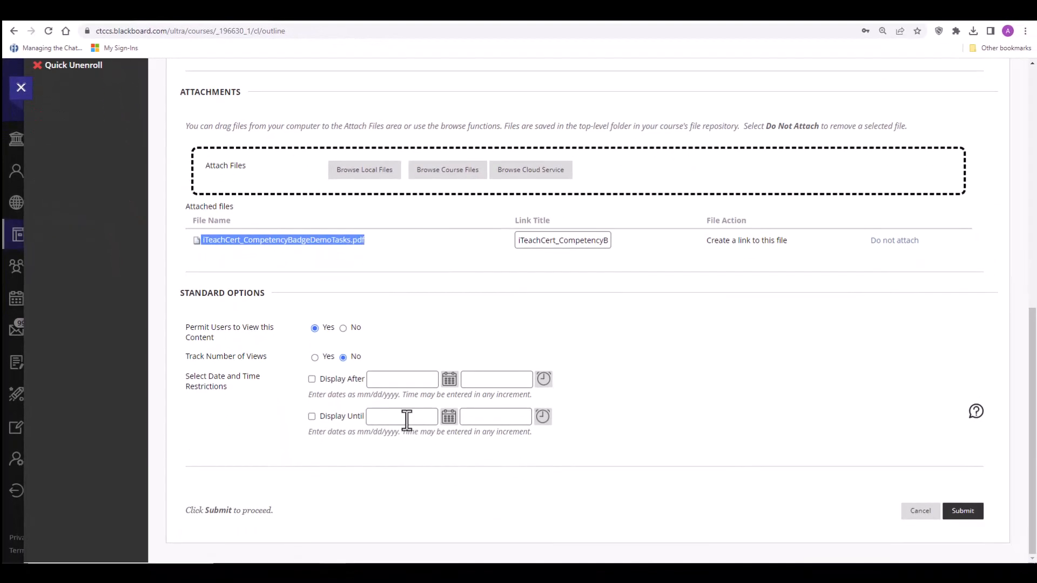
pyautogui.click(963, 514)
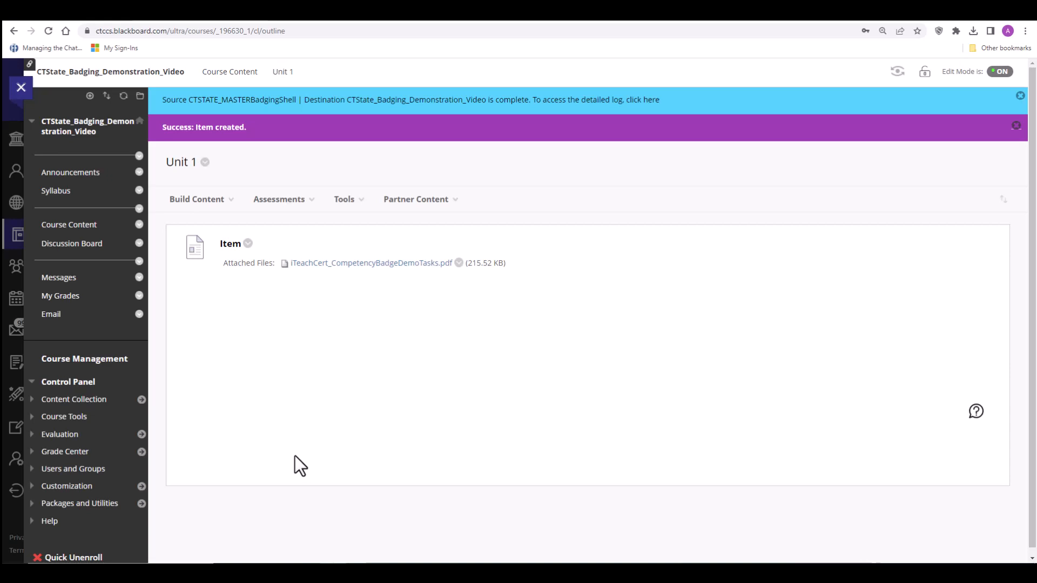
# Start a File item in Unit 1 and select the local file BPOP Backward Design Worksheet.pdf
pyautogui.click(203, 204)
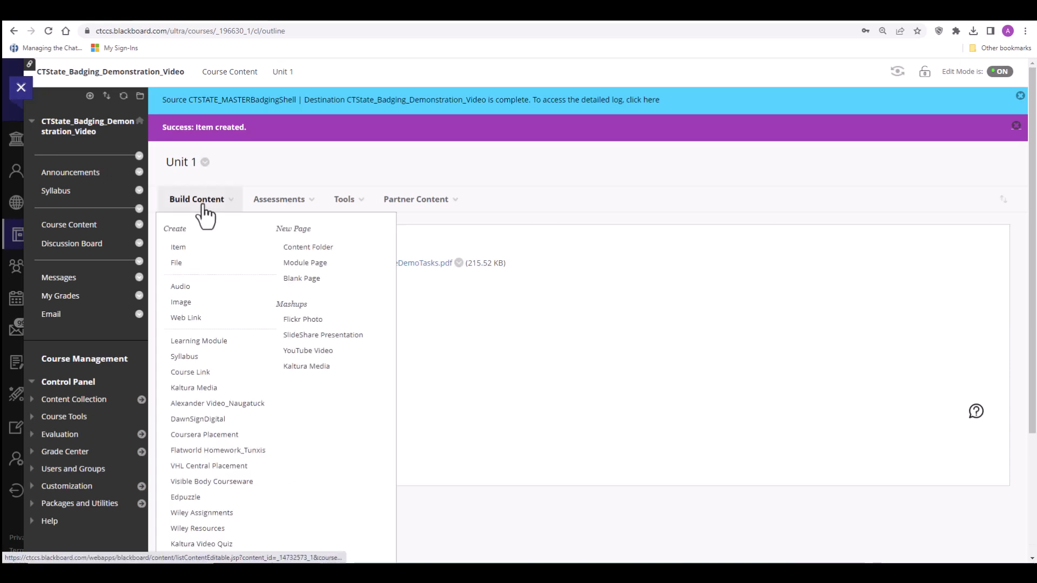
pyautogui.click(193, 266)
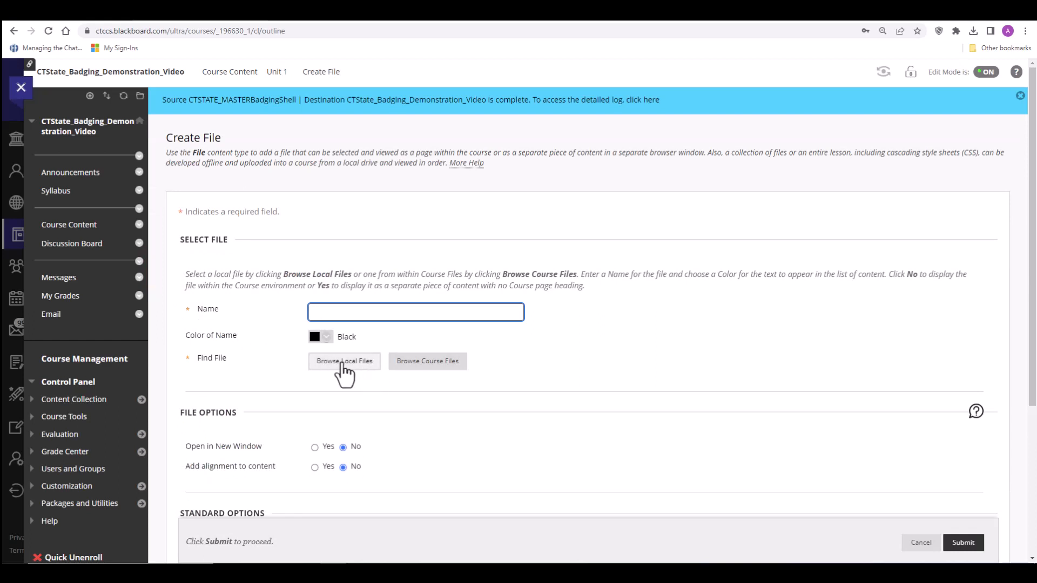
pyautogui.click(343, 370)
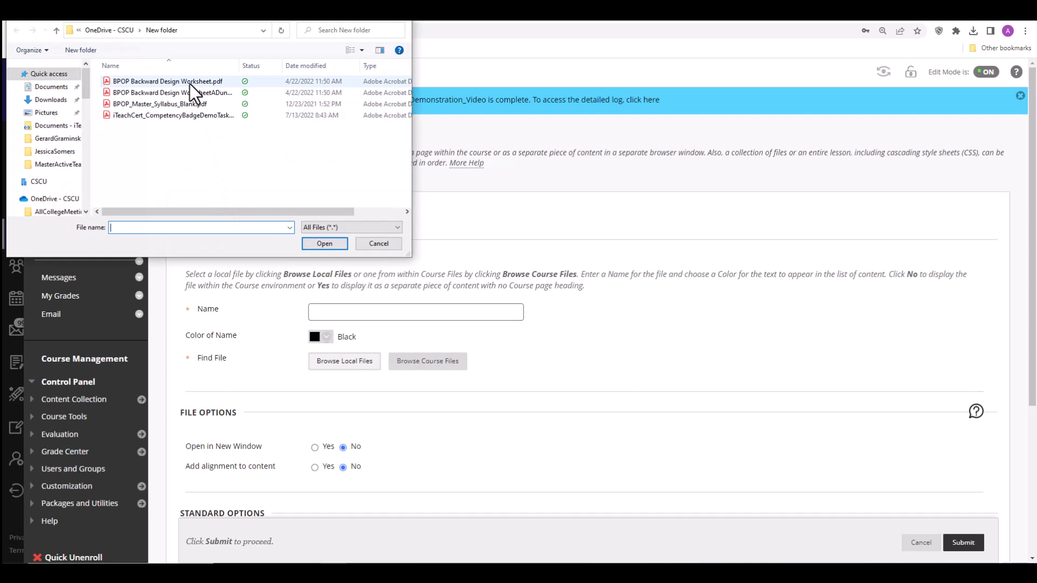
pyautogui.click(190, 83)
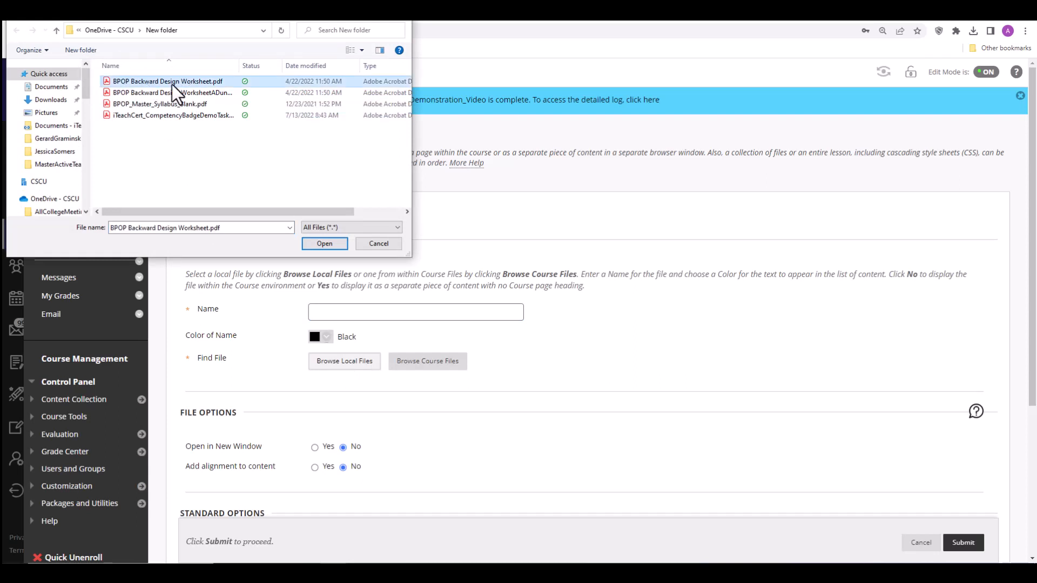
pyautogui.click(323, 243)
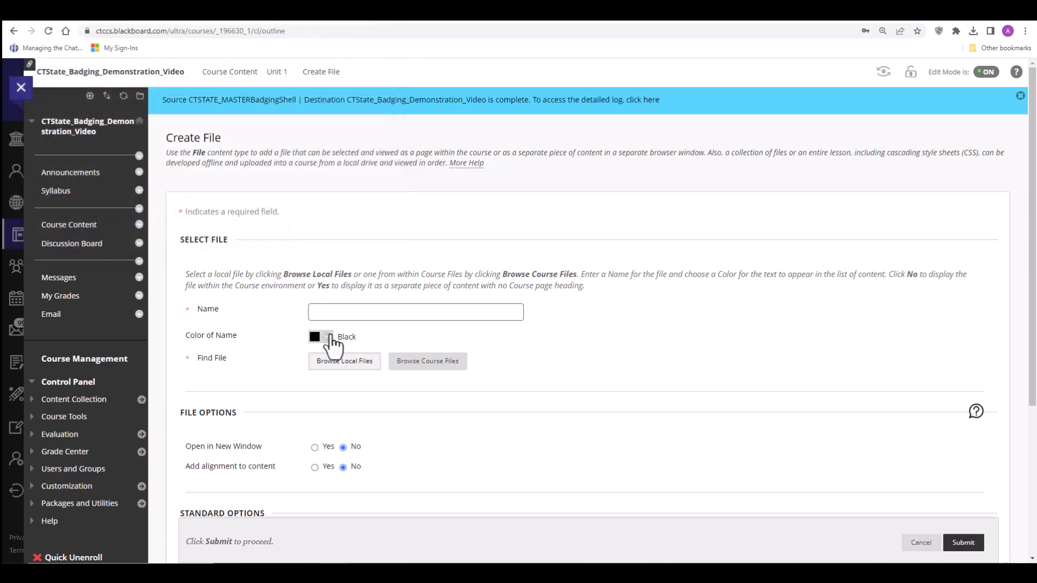
# Name the file item Backward Design Worksheet (File) and submit it with the default options
pyautogui.click(355, 312)
pyautogui.write('B')
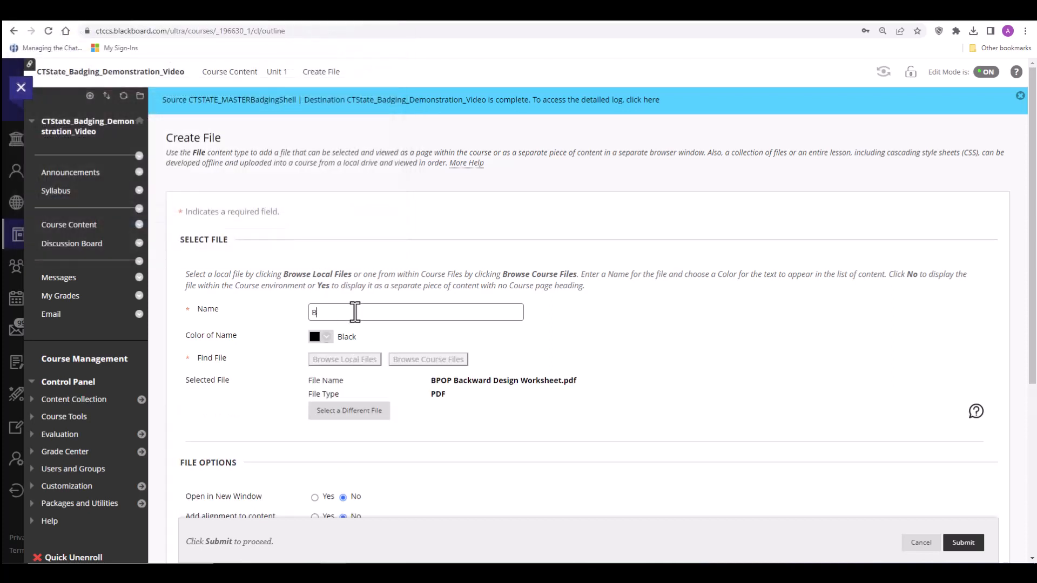
pyautogui.write('ackward Design Worksheet (File')
pyautogui.write(')')
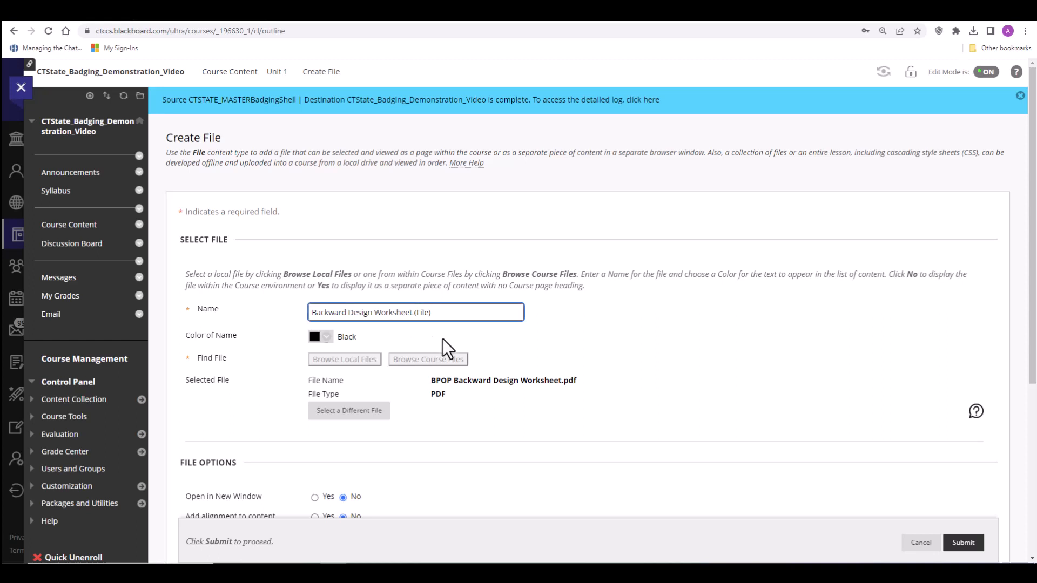
pyautogui.scroll(-4, 442, 339)
pyautogui.scroll(-1, 443, 339)
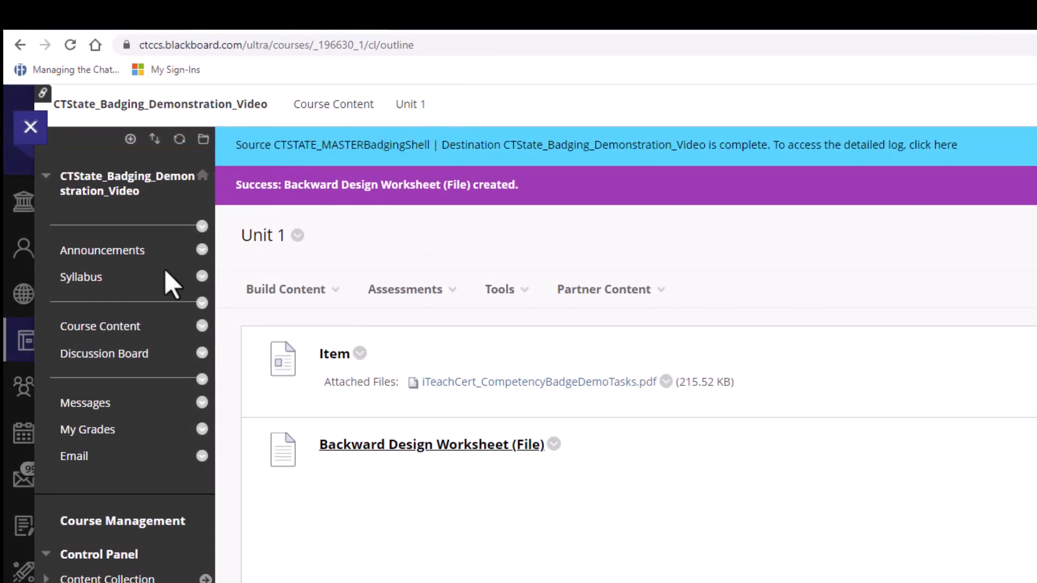
# Start a File item in the Unit 2 folder and select the personalized copy of the BPOP Backward Design Worksheet PDF
pyautogui.click(100, 327)
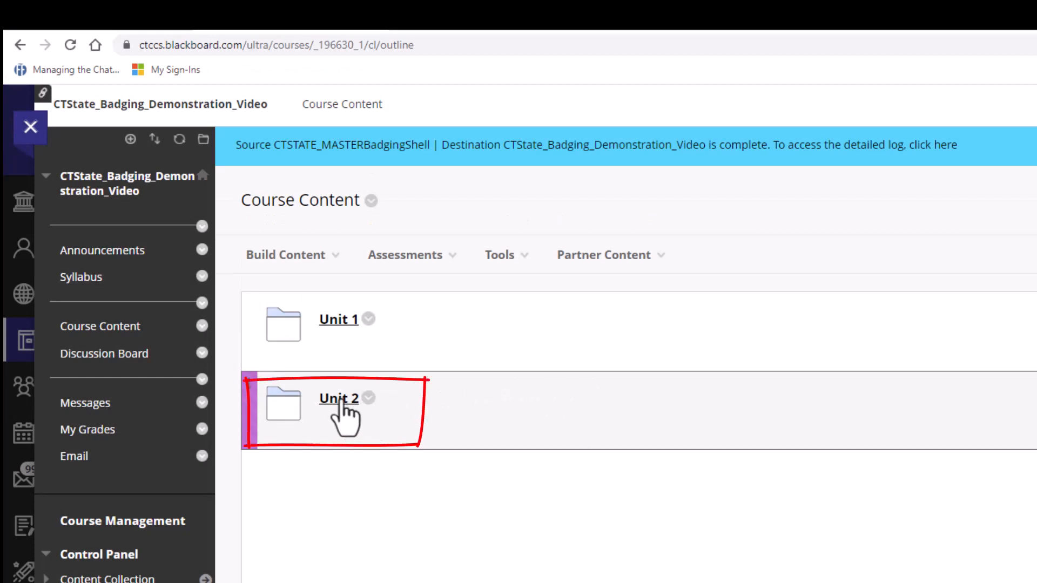
pyautogui.click(339, 400)
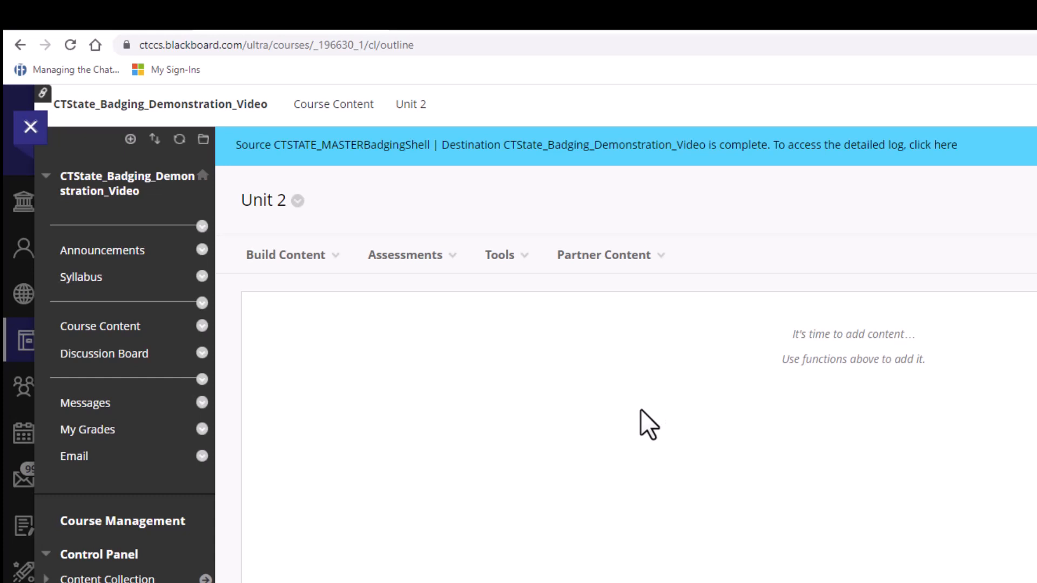
pyautogui.click(331, 261)
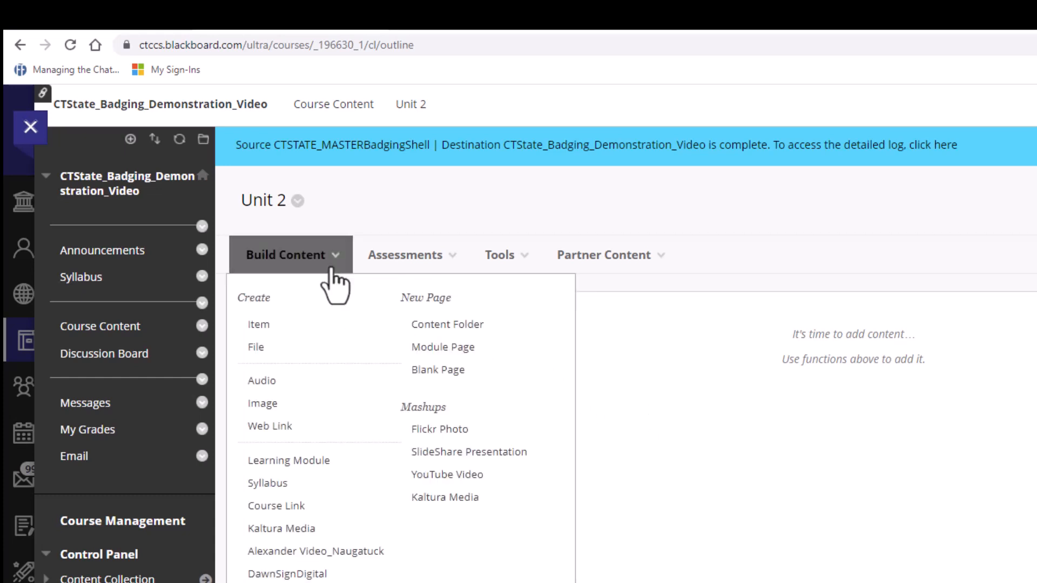
pyautogui.click(278, 348)
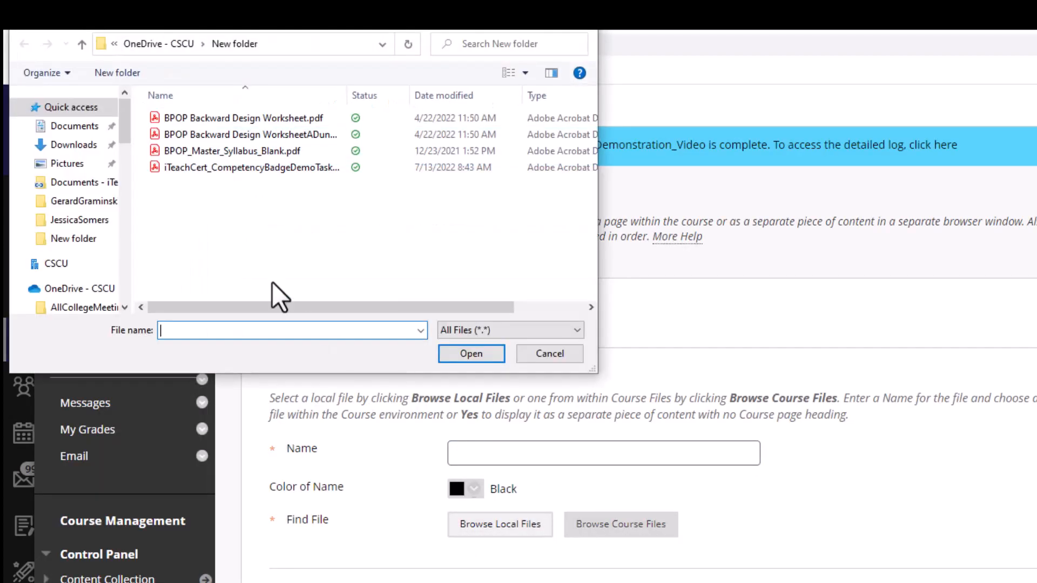
pyautogui.click(246, 139)
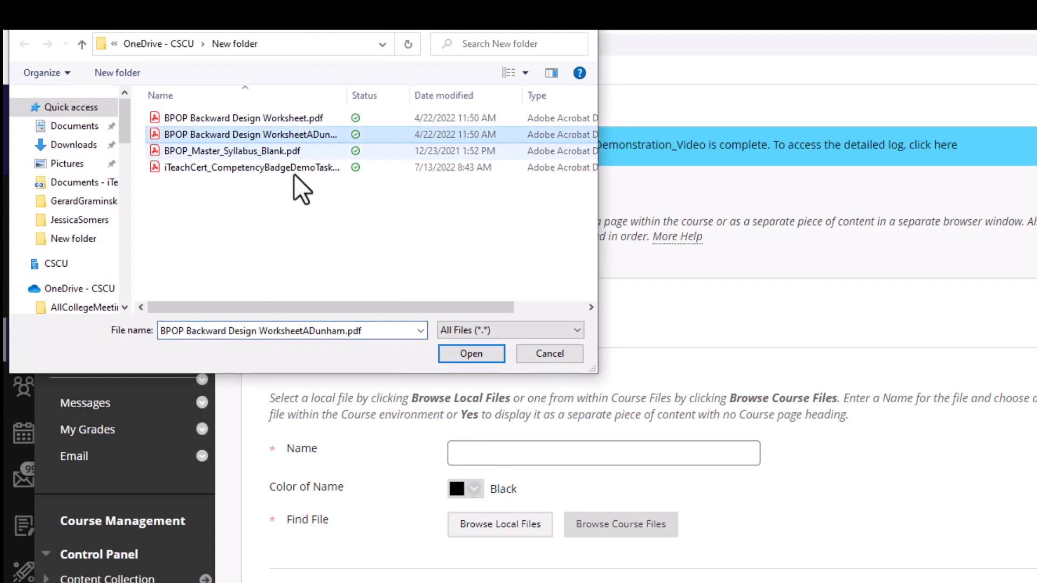
pyautogui.click(470, 354)
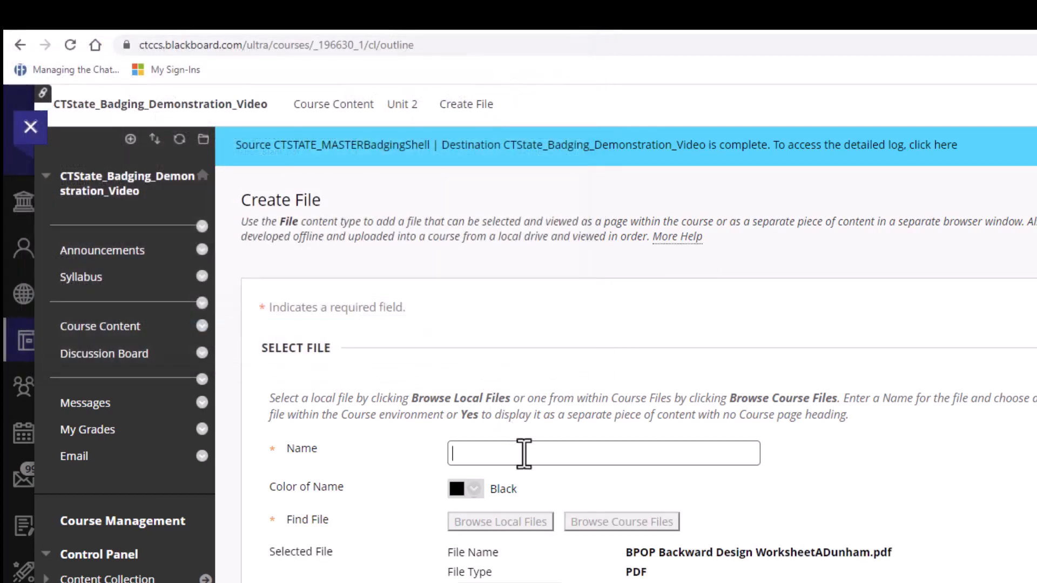
# Name the Unit 2 file item BDW AD (File) and submit it with the default options
pyautogui.write('BDW AD (File)')
pyautogui.scroll(-5, 570, 437)
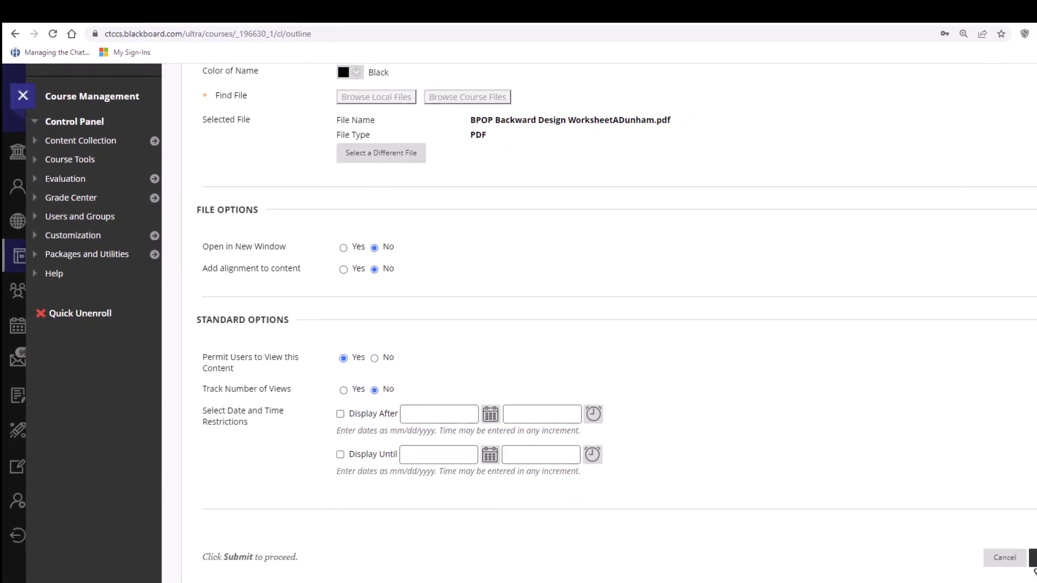
pyautogui.click(1032, 558)
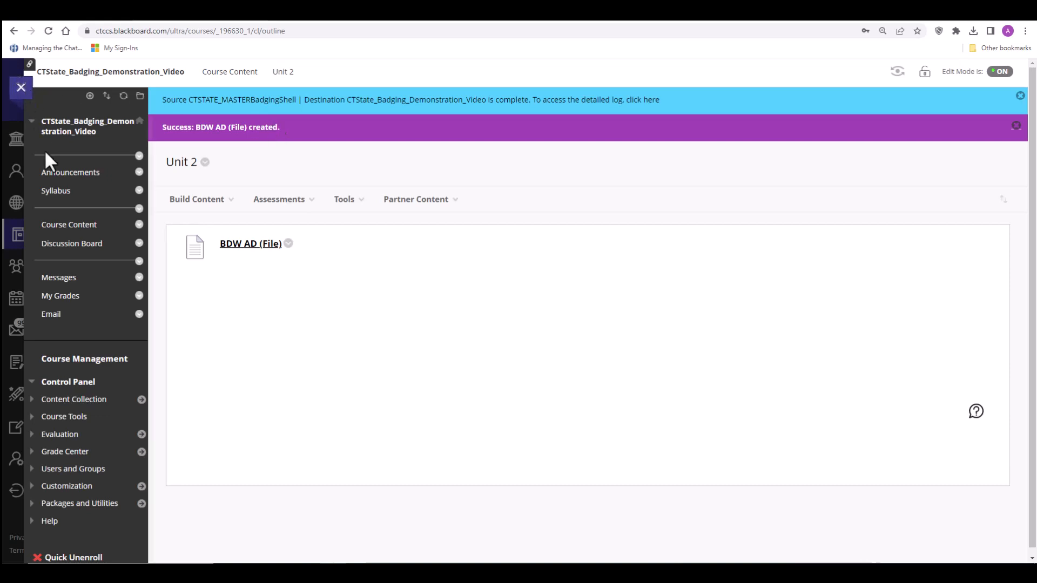
# Open the Syllabus area and view the accessibility report for the Pedagogy Bumper Course Syllabus
pyautogui.click(68, 195)
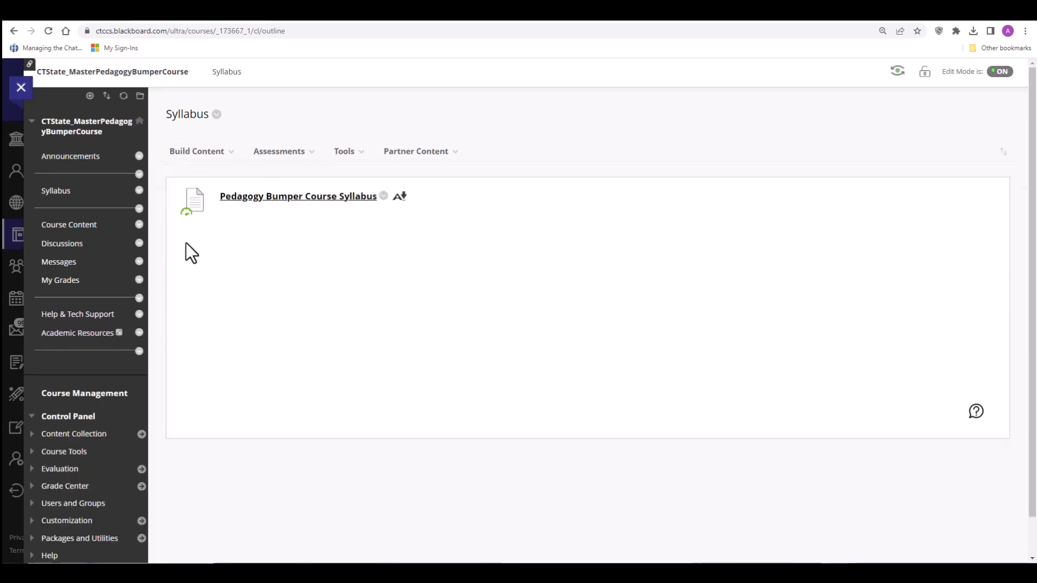
pyautogui.moveTo(189, 219)
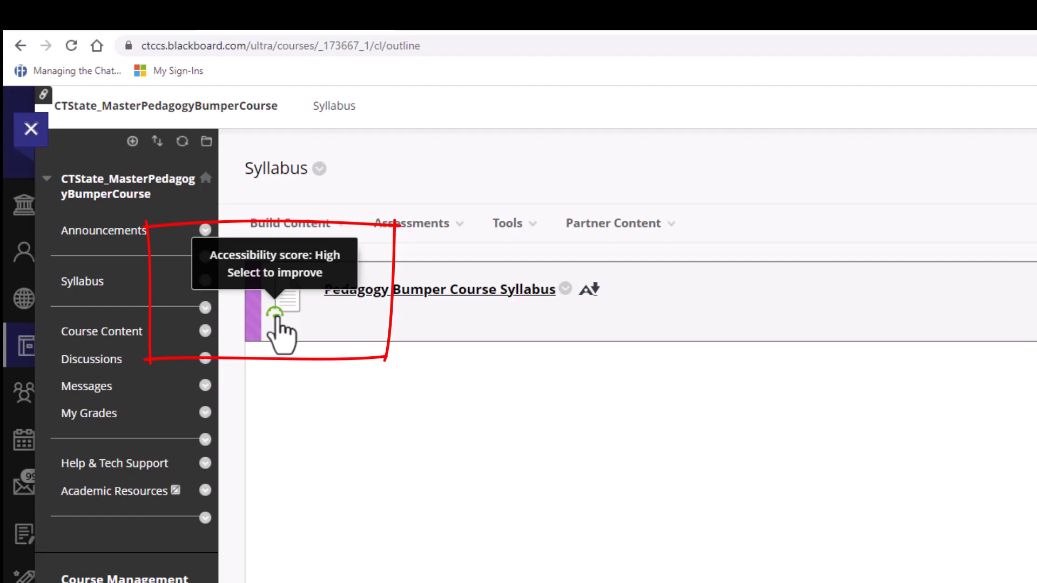
pyautogui.click(277, 319)
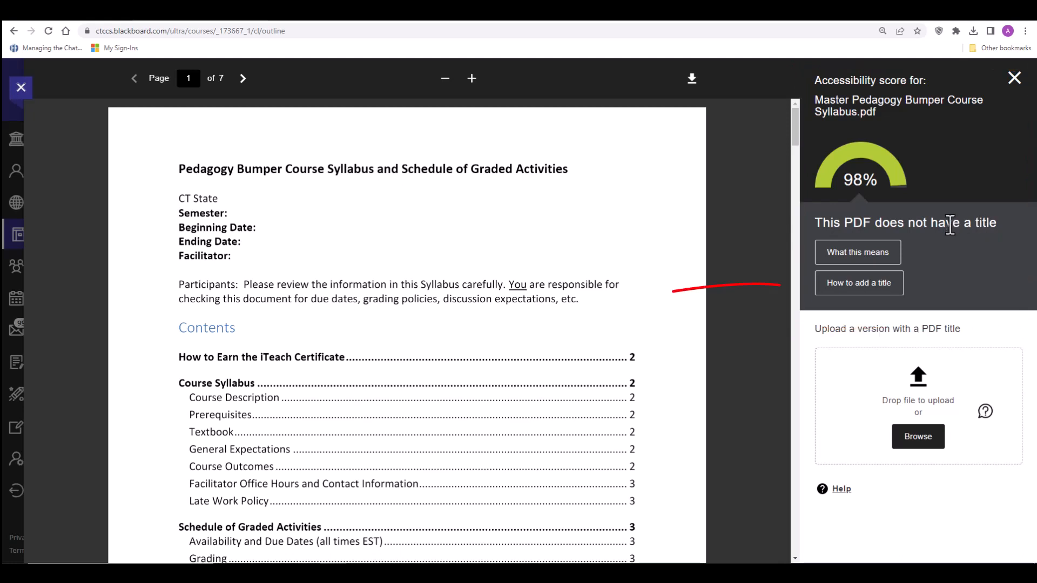
# Review the guidance on how to add a title to the syllabus PDF and close the accessibility report
pyautogui.rightClick(882, 283)
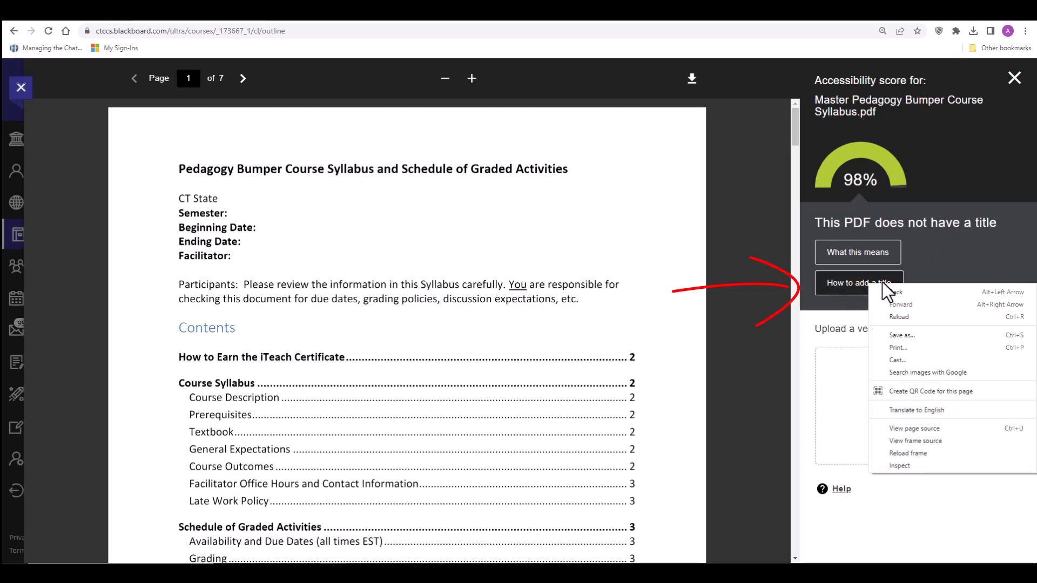
pyautogui.click(920, 274)
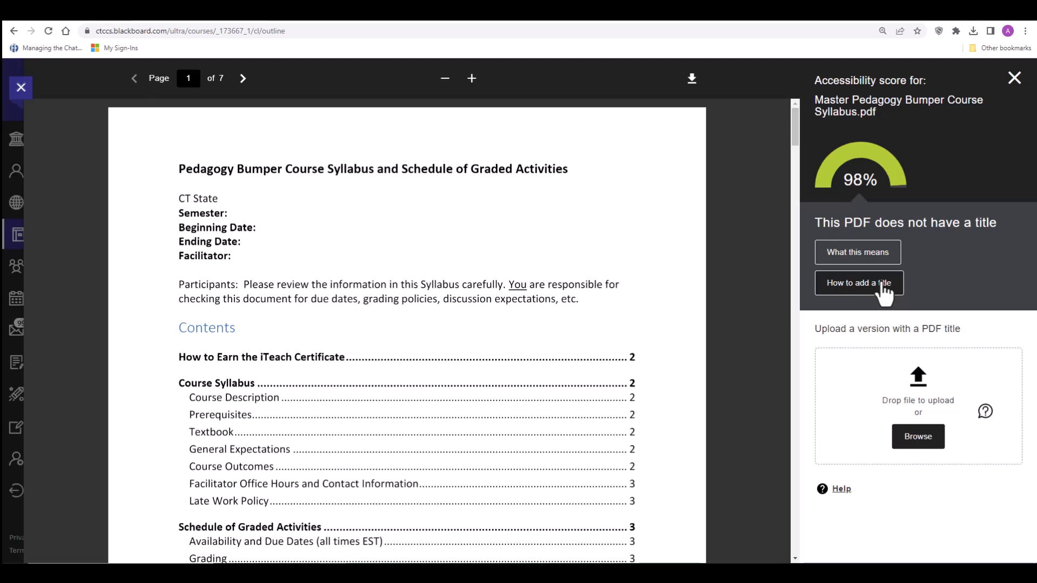
pyautogui.click(879, 285)
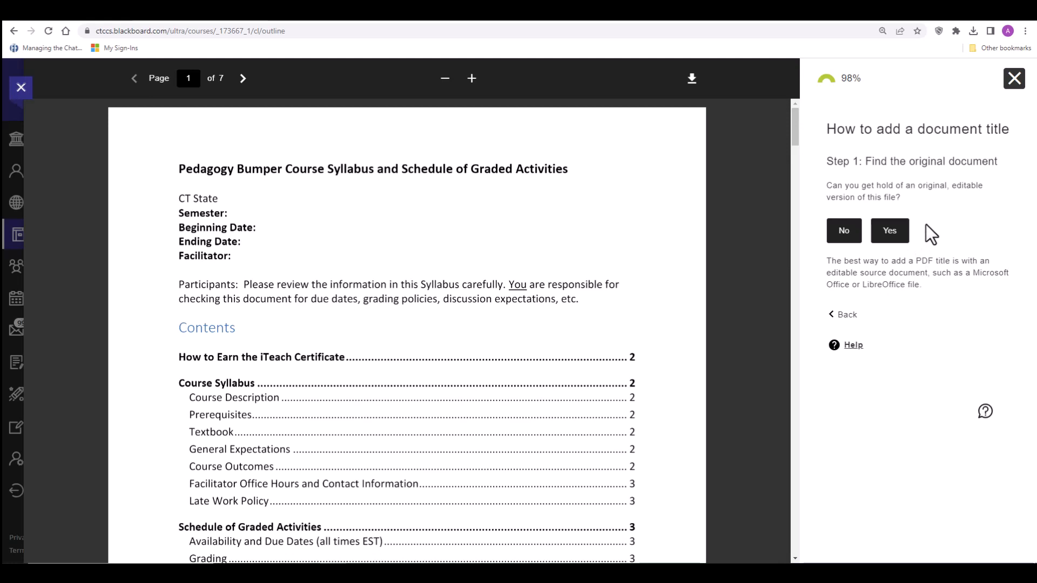
pyautogui.click(1016, 81)
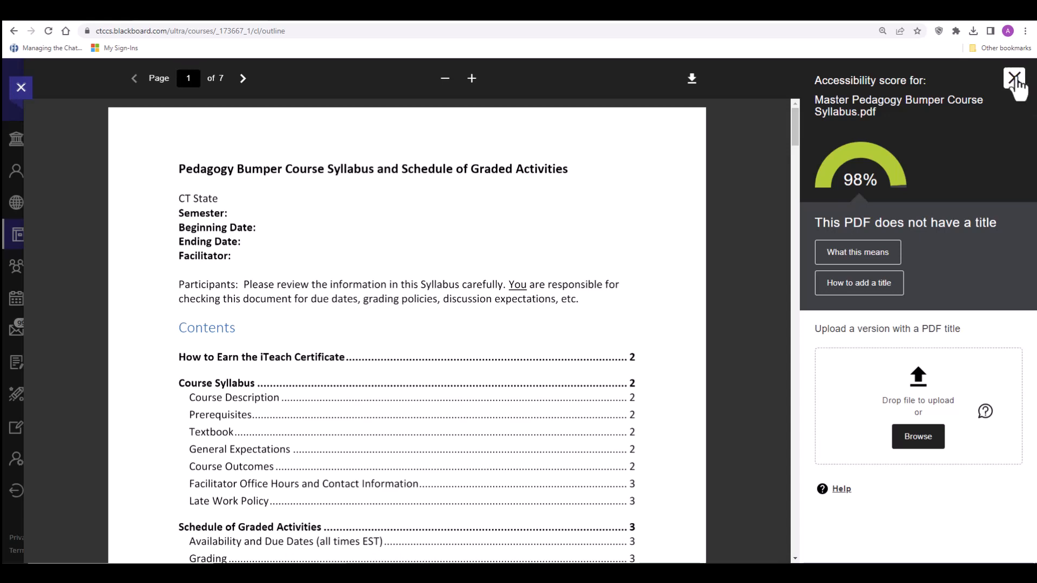
pyautogui.click(1015, 79)
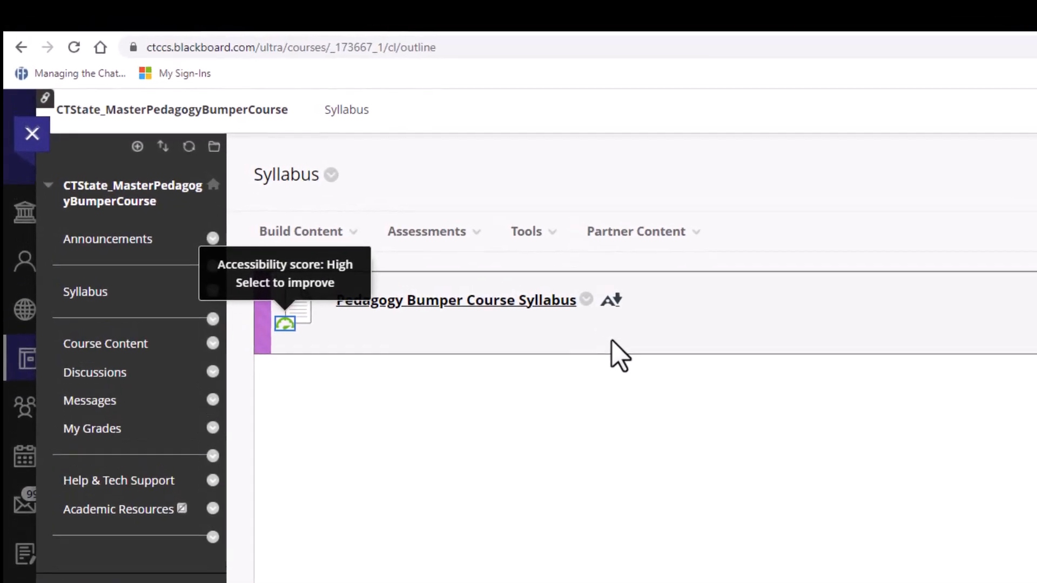
# Review the alternative formats offered for the Pedagogy Bumper Course Syllabus and close the dialog without downloading
pyautogui.click(611, 297)
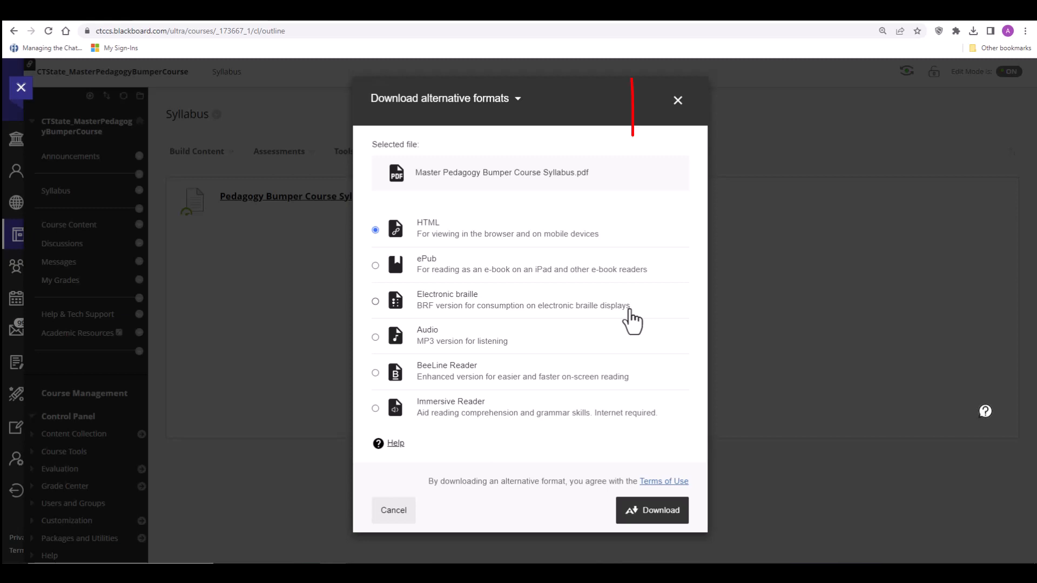
pyautogui.click(679, 104)
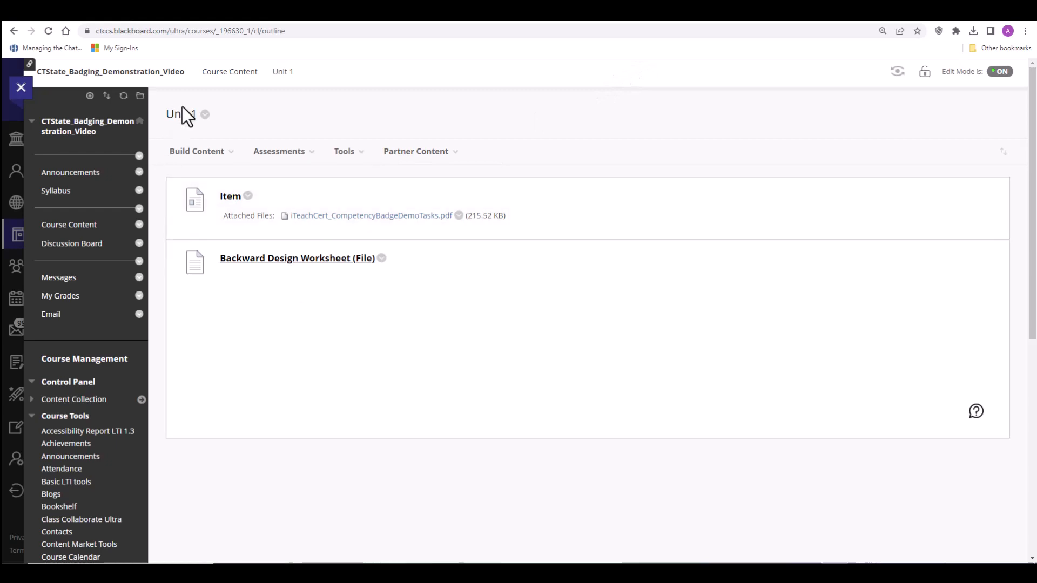
# Move the content item named Item from Unit 1 to the Unit 2 folder of the CTState_Badging_Demonstration_Video course
pyautogui.click(73, 227)
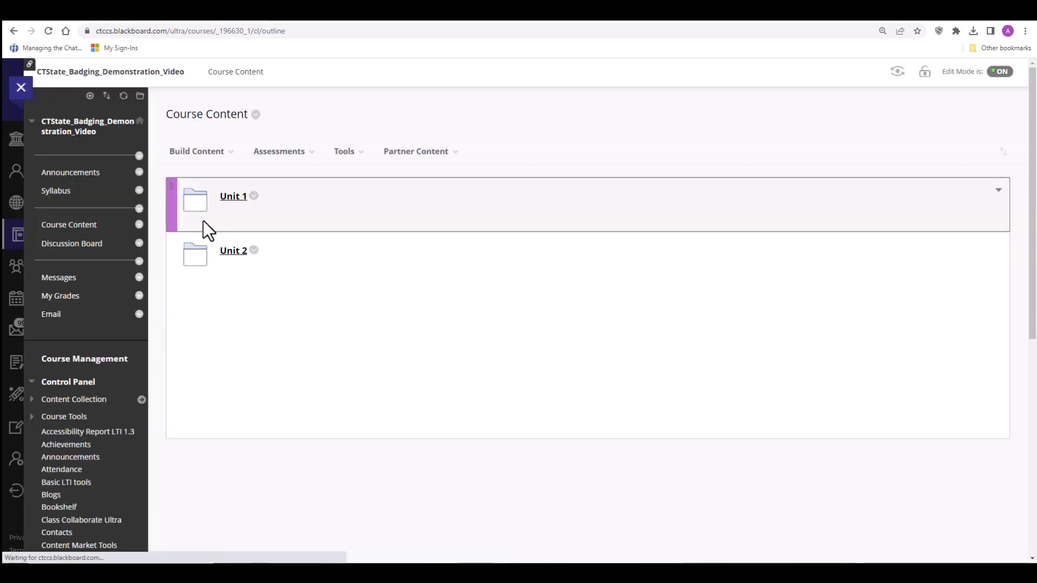
pyautogui.click(232, 200)
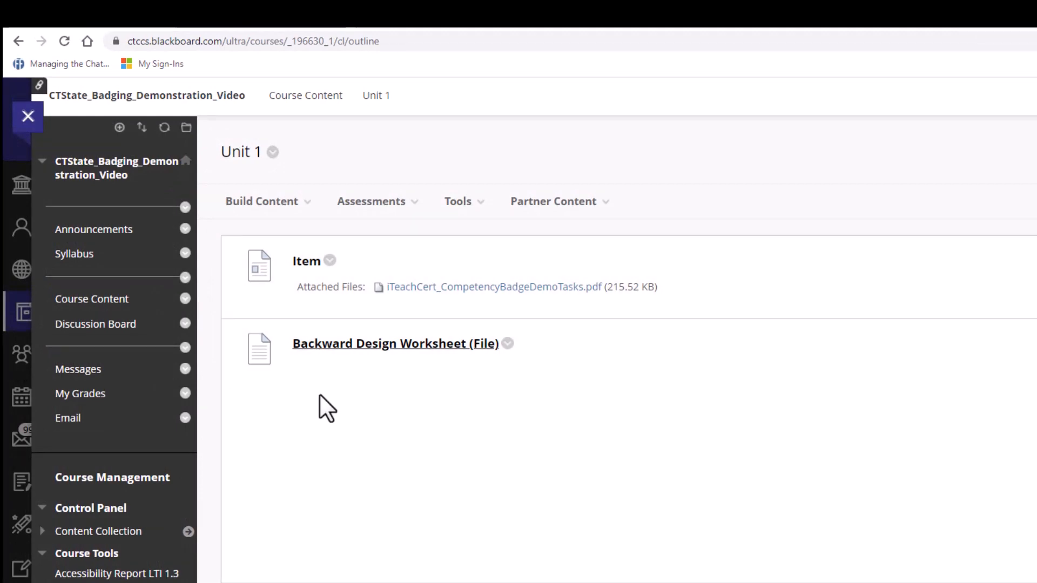
pyautogui.click(330, 261)
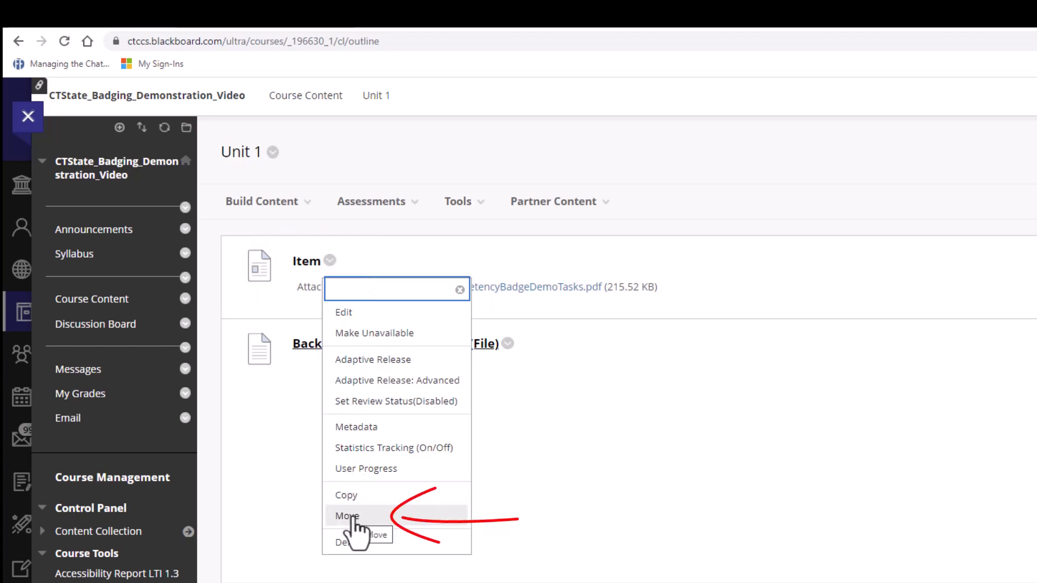
pyautogui.click(348, 516)
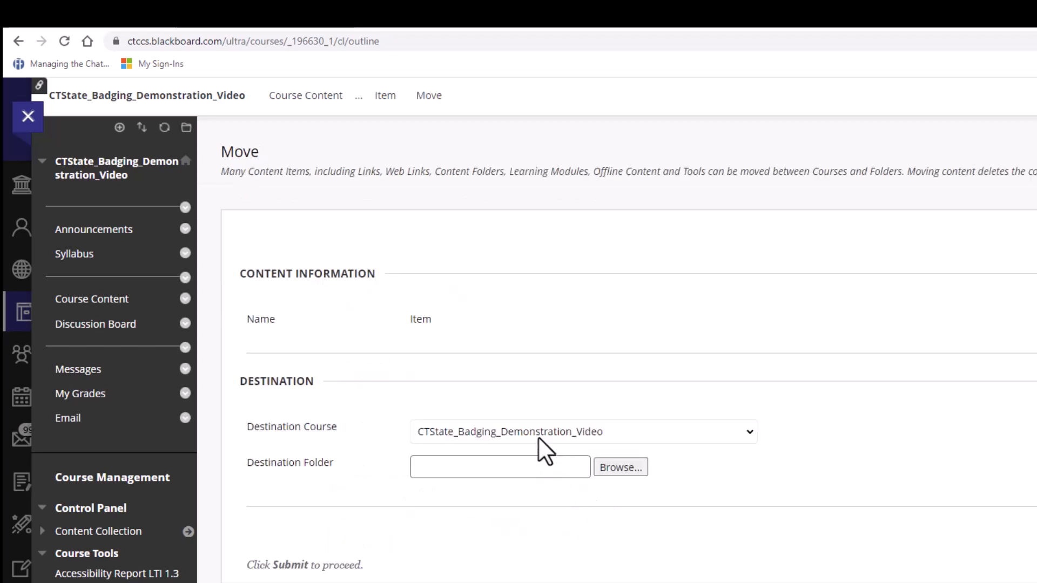
pyautogui.click(592, 432)
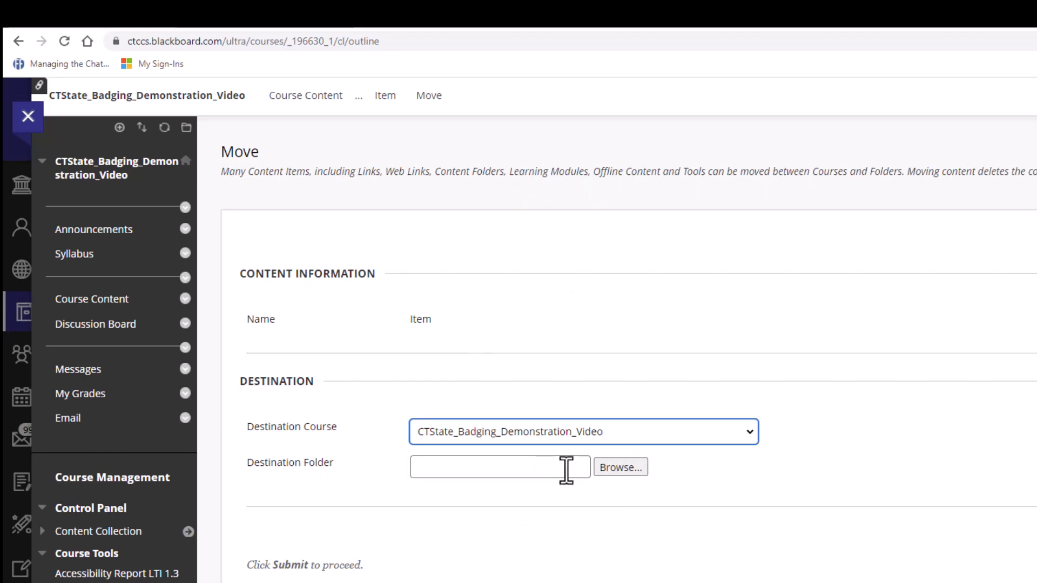
pyautogui.click(627, 468)
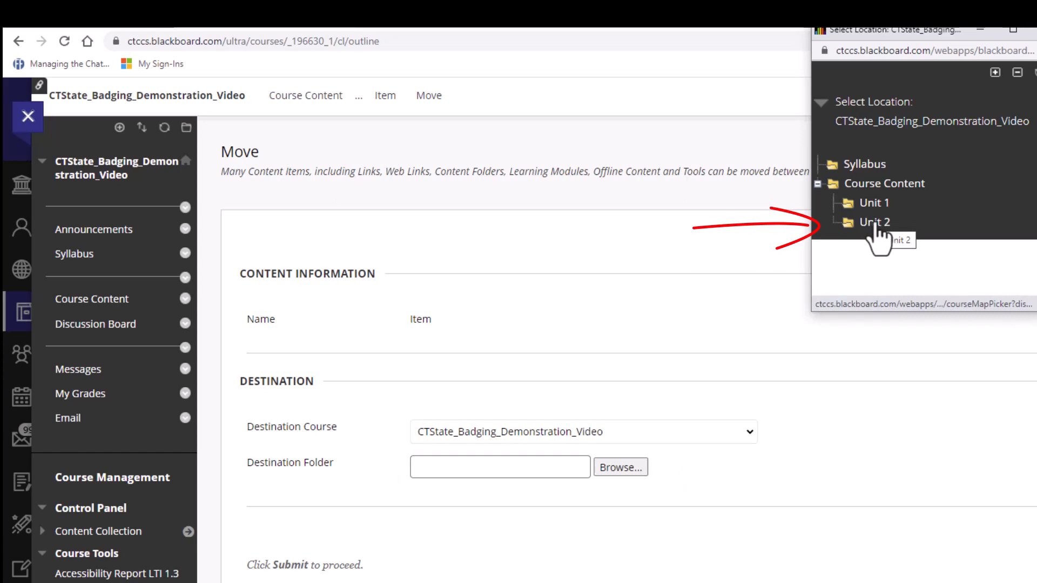
pyautogui.click(874, 223)
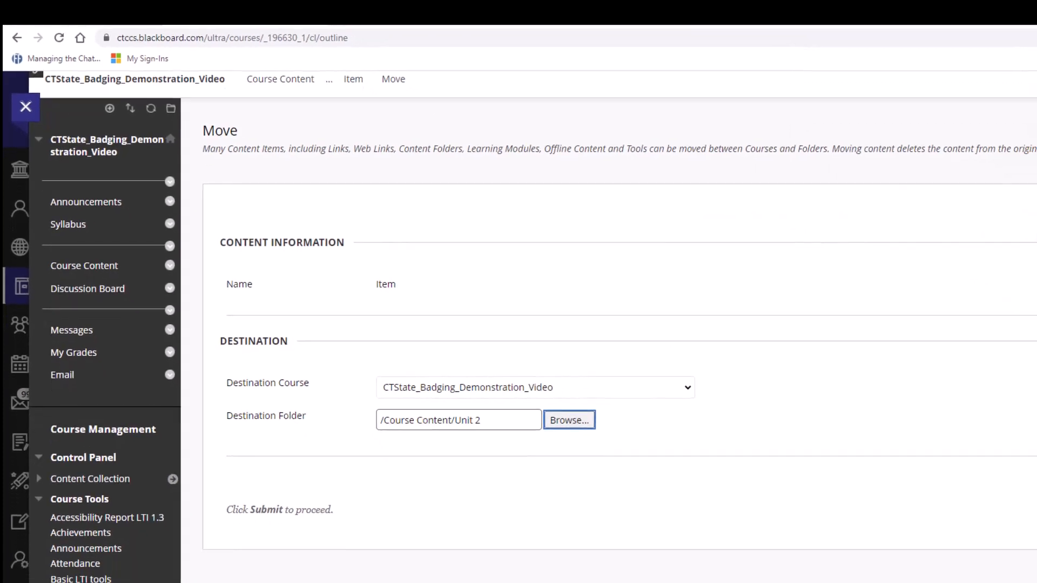
pyautogui.scroll(-2, 1023, 465)
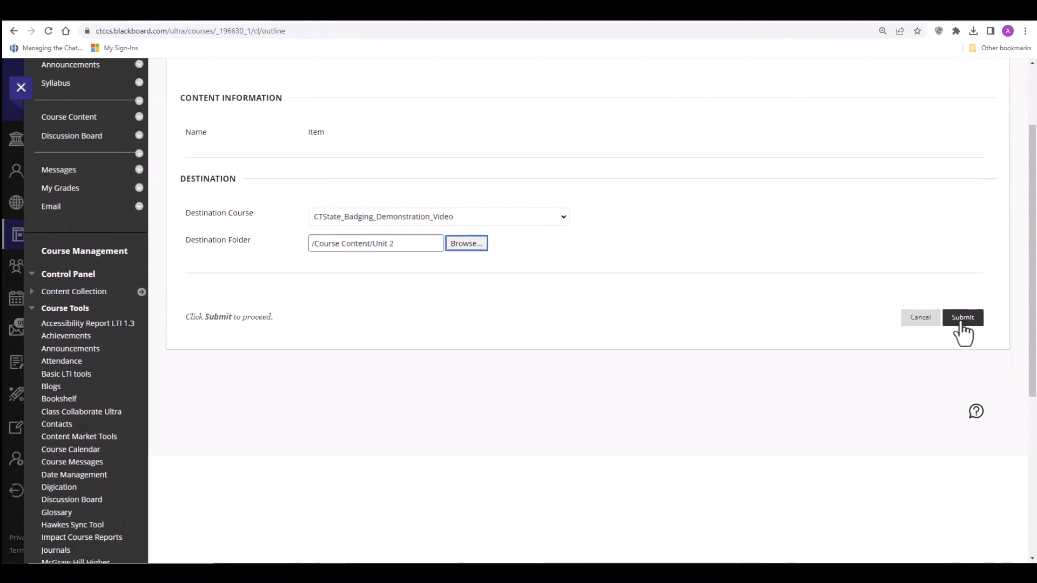
pyautogui.click(962, 321)
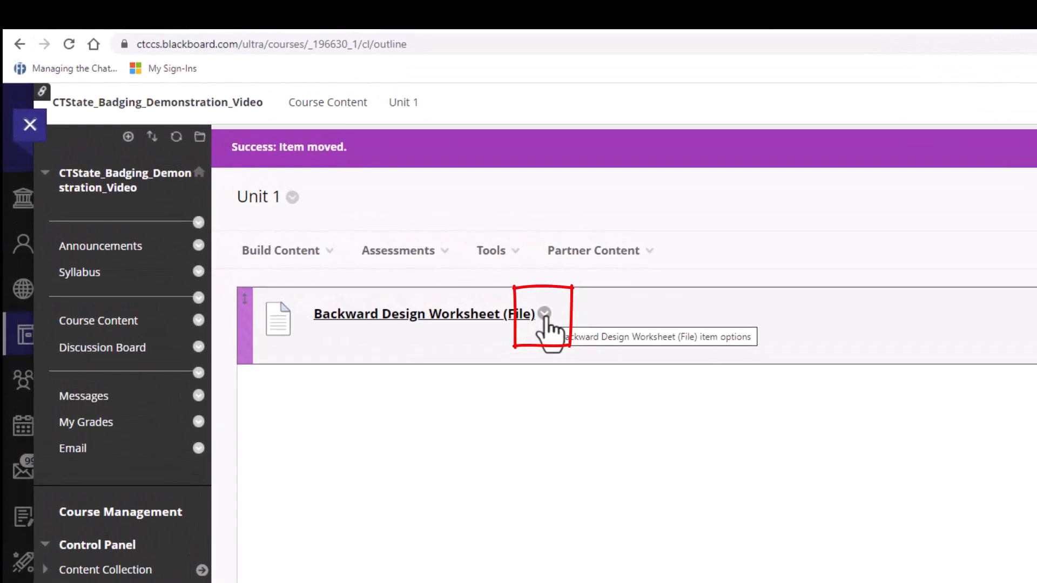
# Copy Backward Design Worksheet (File) from Unit 1 to /Course Content/Unit 2, including copies of attached files, and open Unit 2 to check it
pyautogui.click(545, 316)
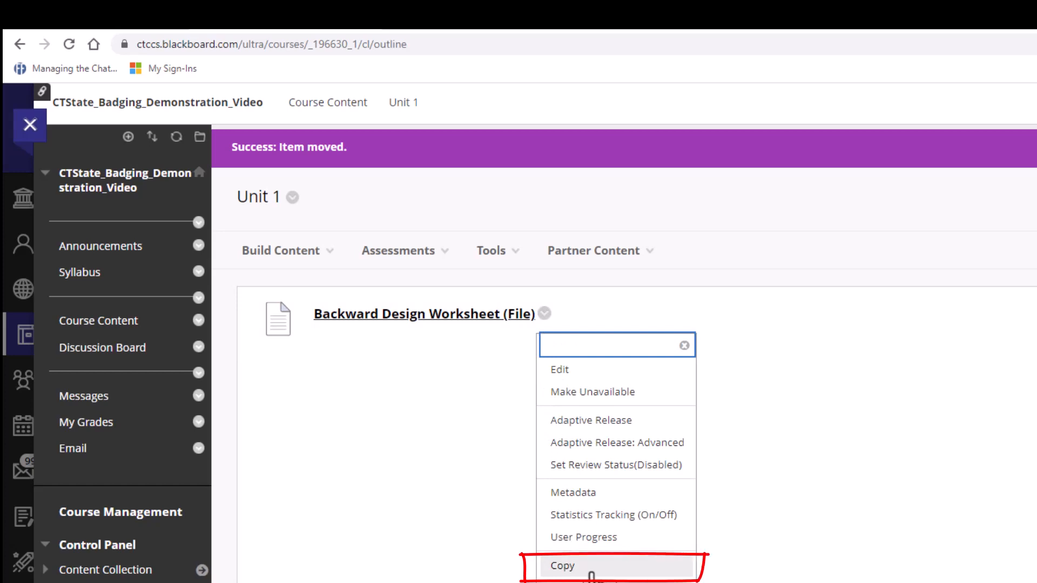
pyautogui.click(593, 572)
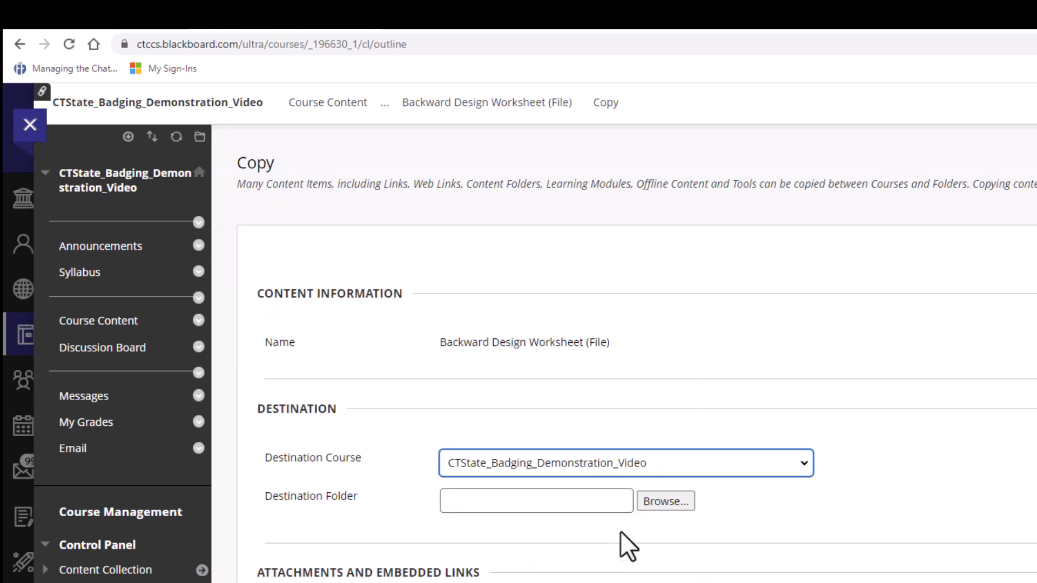
pyautogui.click(655, 503)
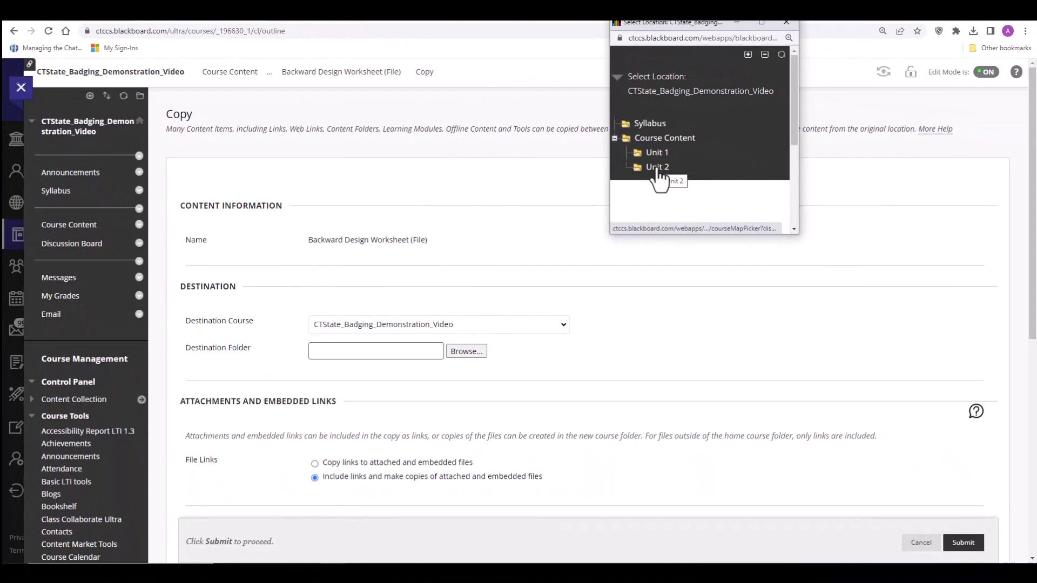
pyautogui.click(657, 167)
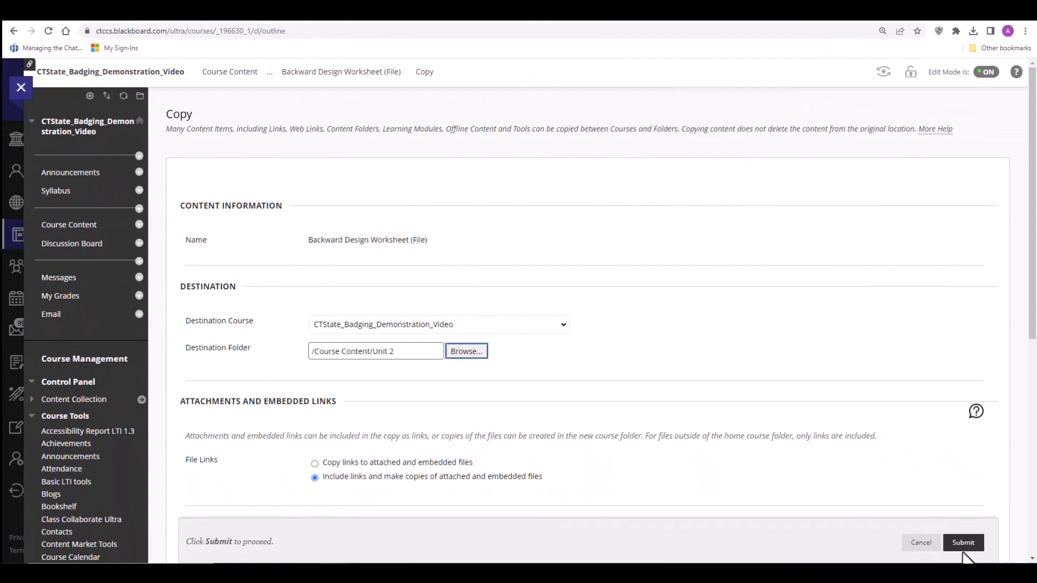
pyautogui.click(966, 547)
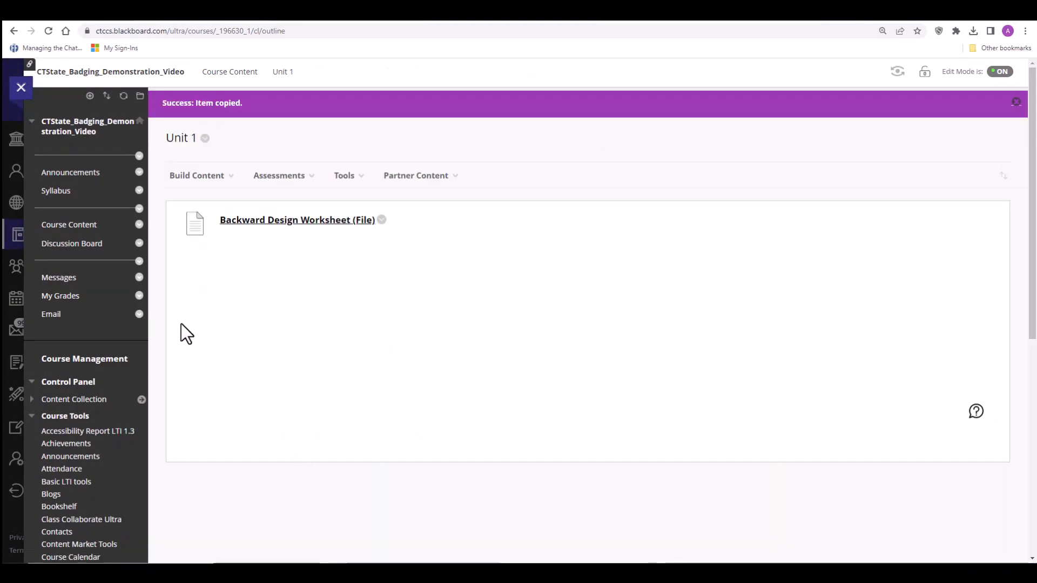
pyautogui.click(68, 229)
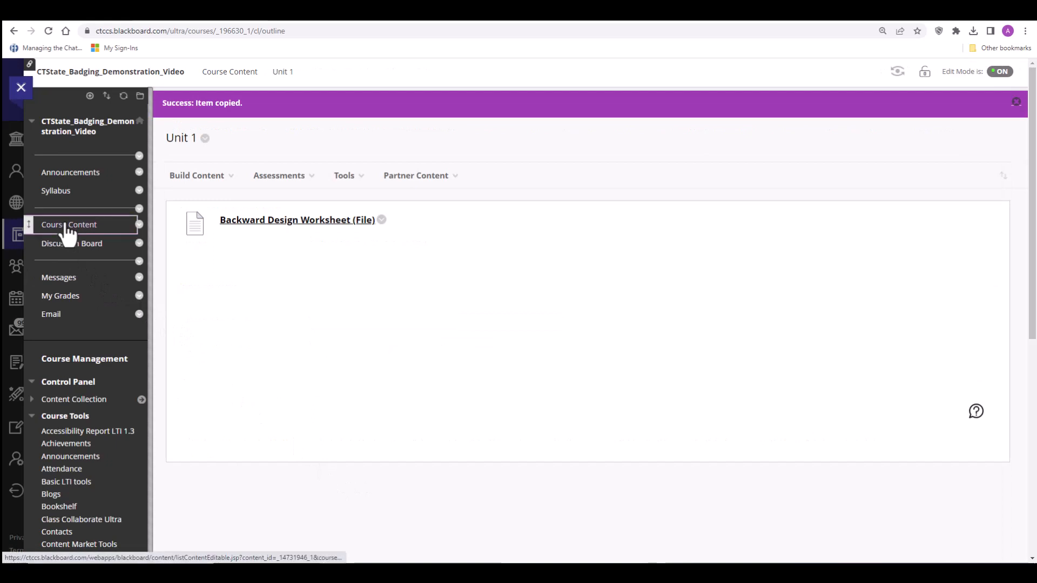
pyautogui.click(233, 253)
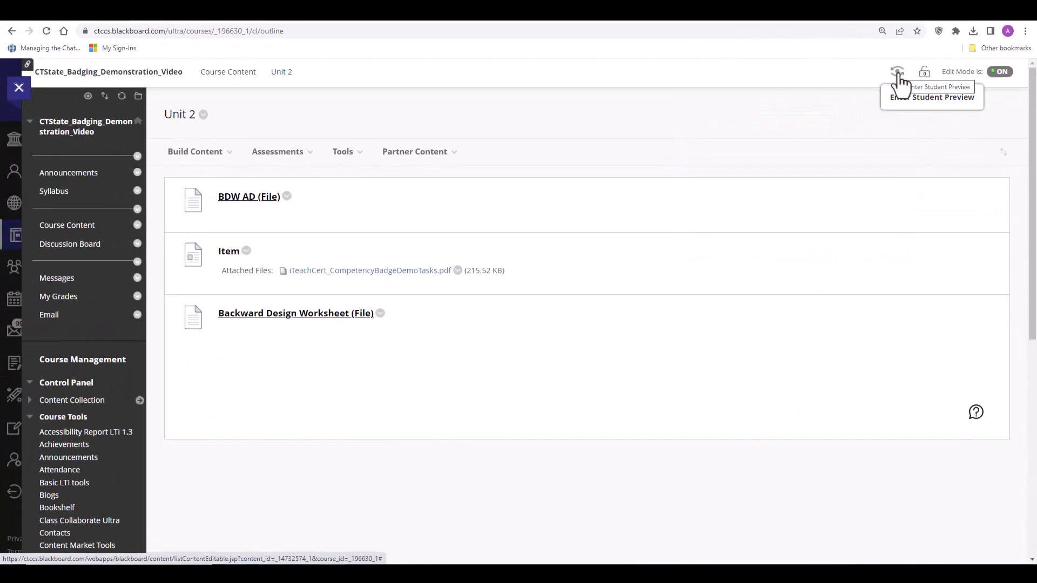
# Enter Student Preview and save its settings to always keep the preview user and all data without asking on exit
pyautogui.click(898, 74)
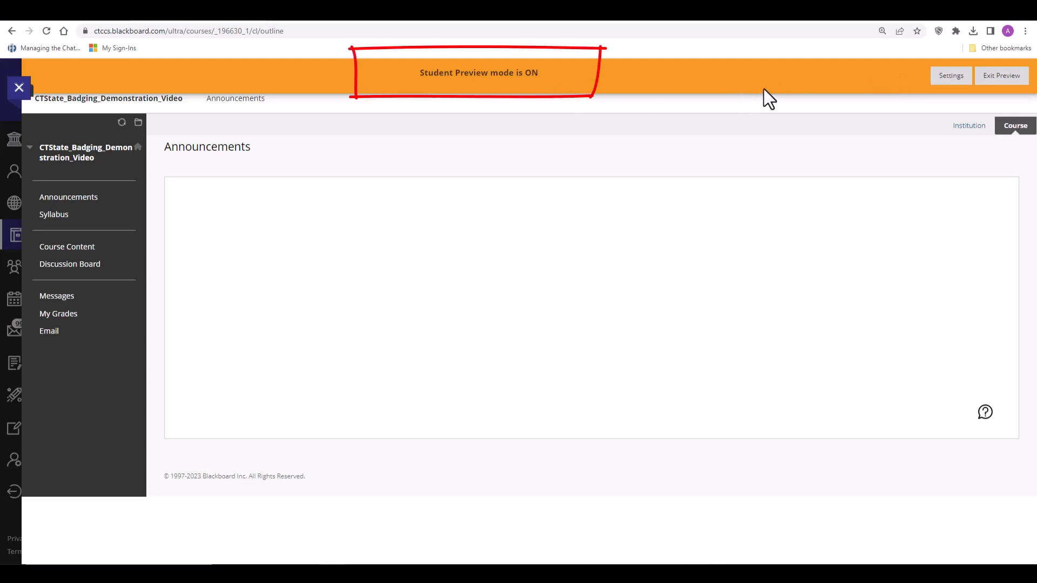
pyautogui.click(952, 85)
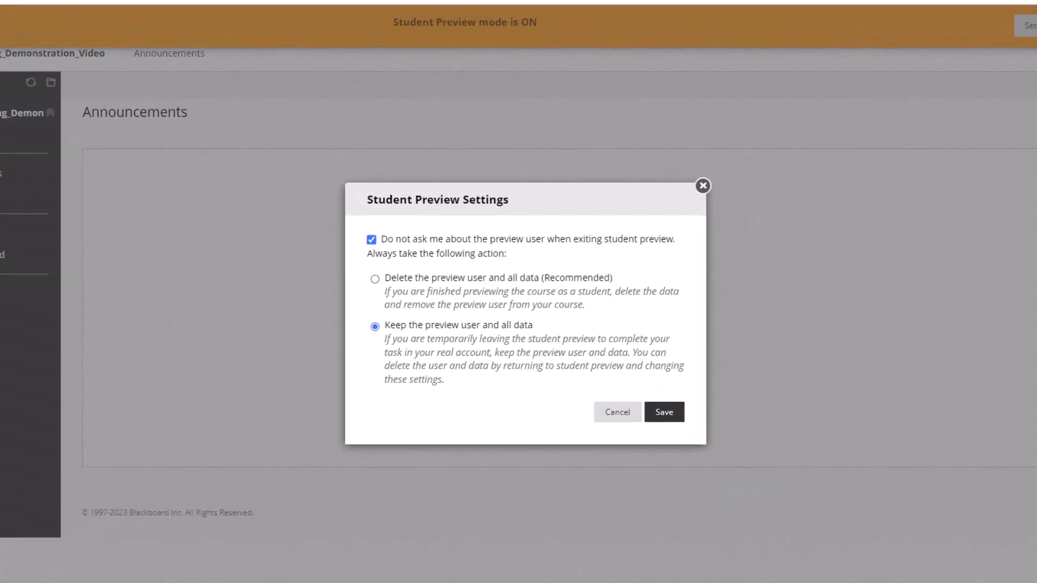
pyautogui.click(664, 413)
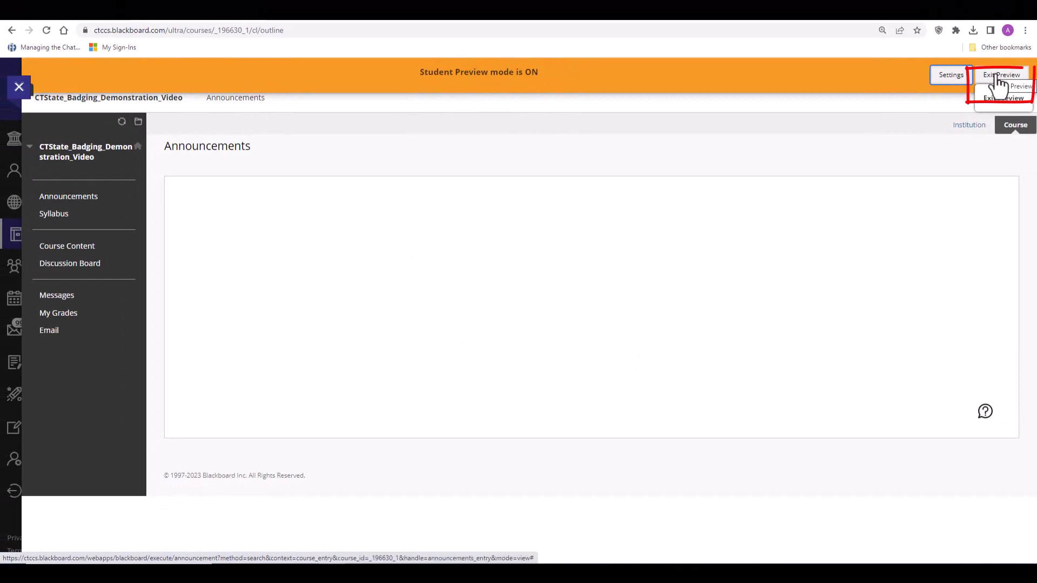